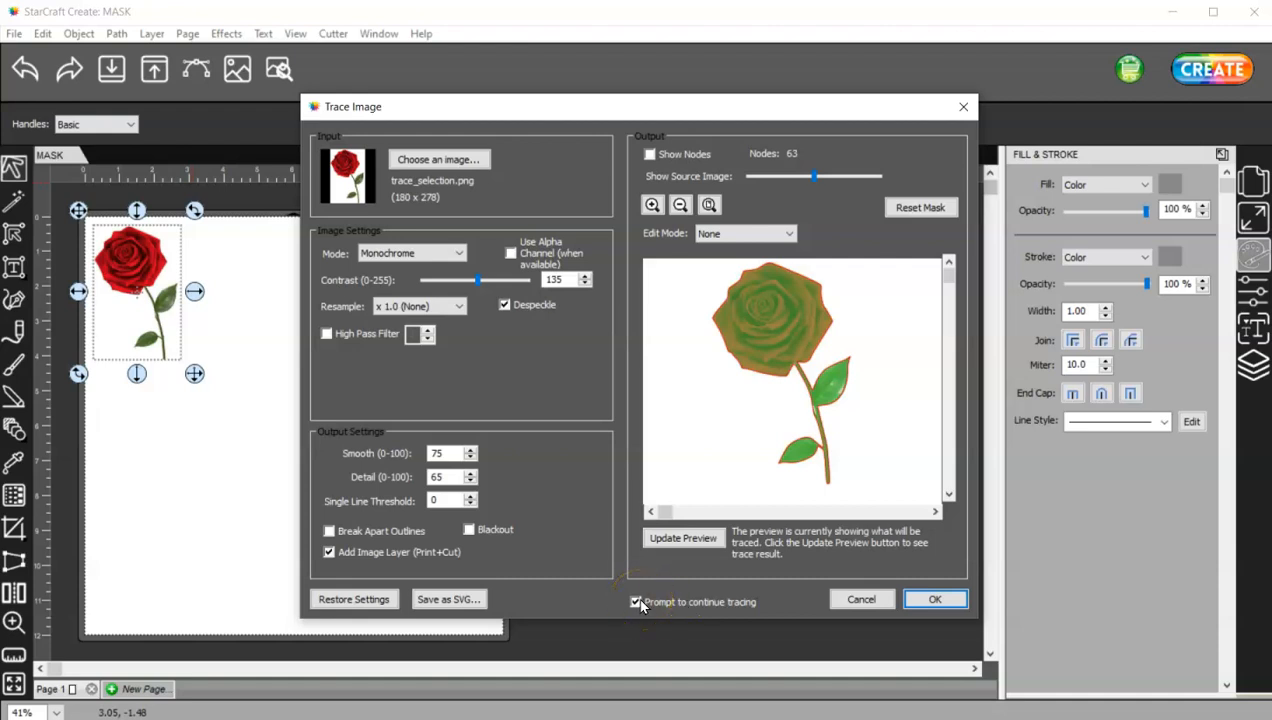
# Trace the rose in monochrome at contrast 135 without adding an image layer, and continue tracing for more layers.
pyautogui.click(330, 553)
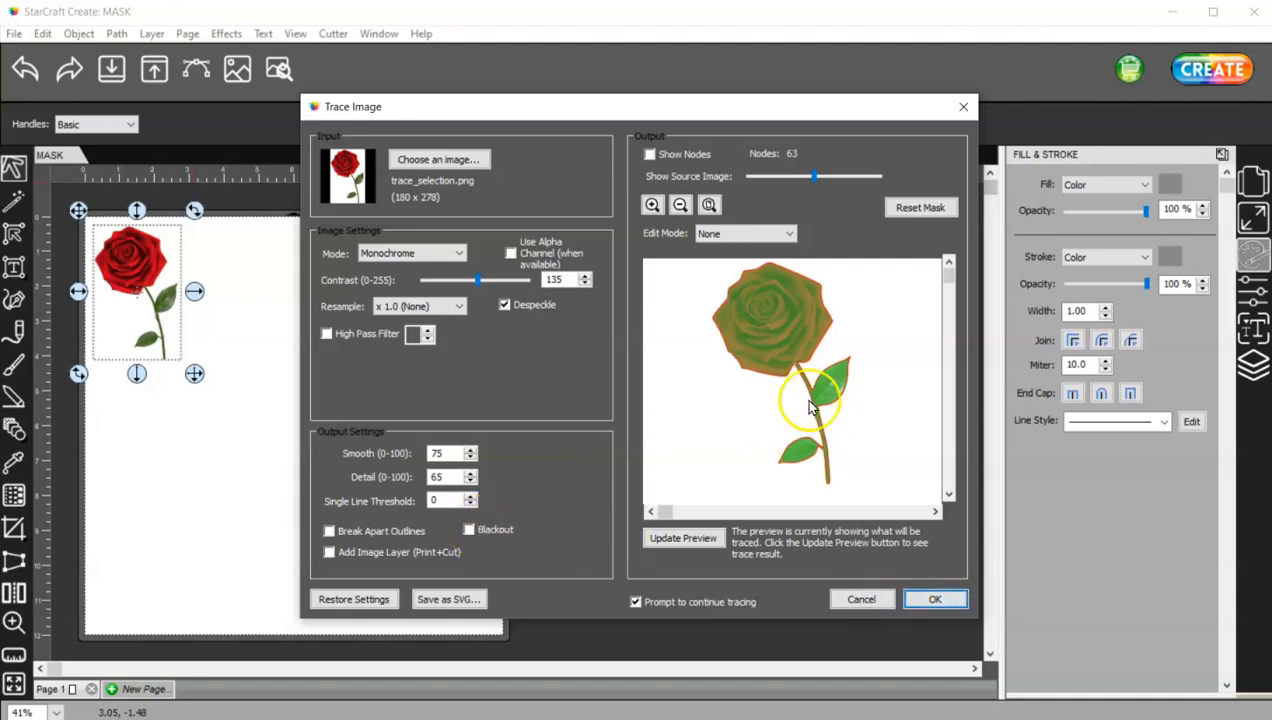
pyautogui.click(938, 600)
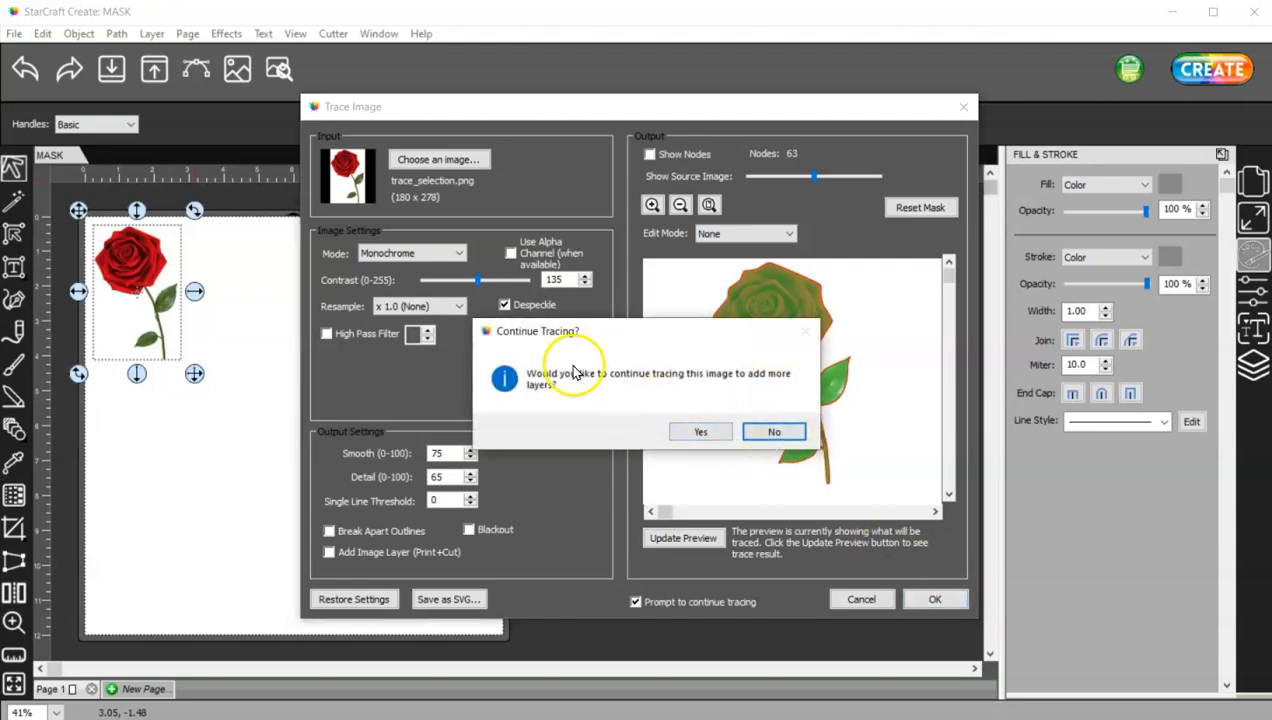
pyautogui.click(694, 430)
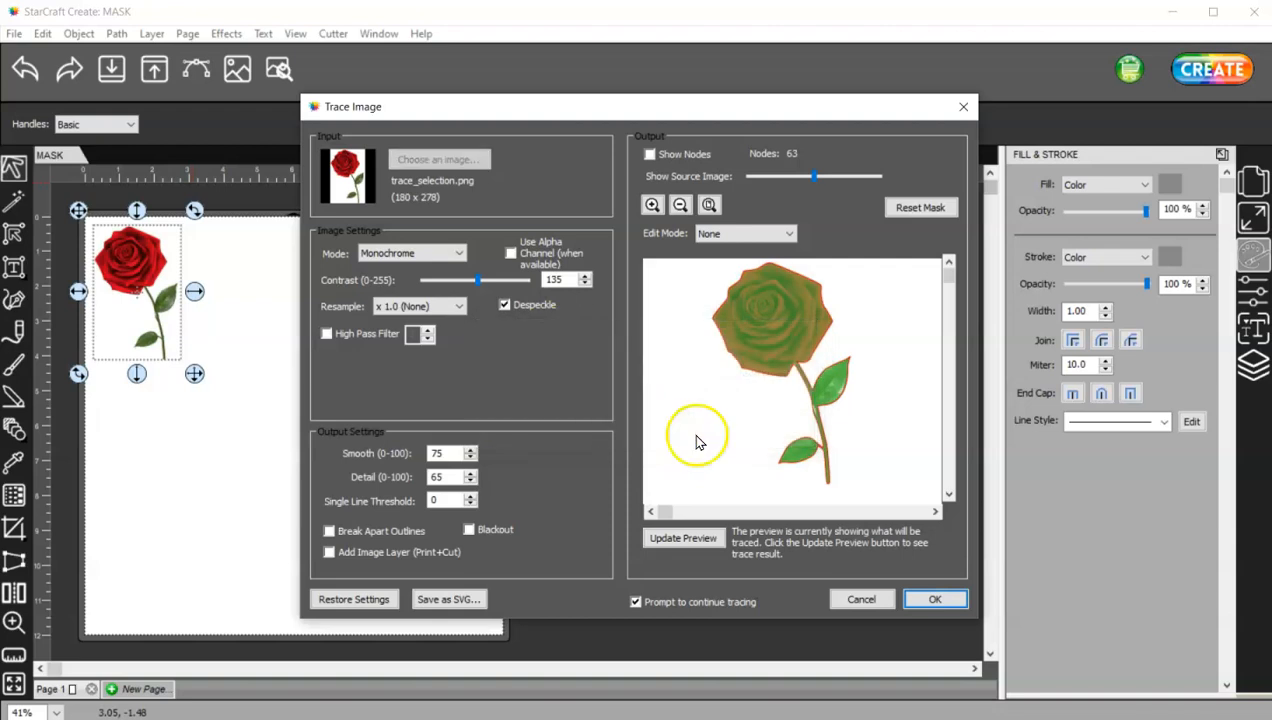
# Set the resampling to x 3.0, enable the high pass filter at 2, and update the trace preview.
pyautogui.click(421, 306)
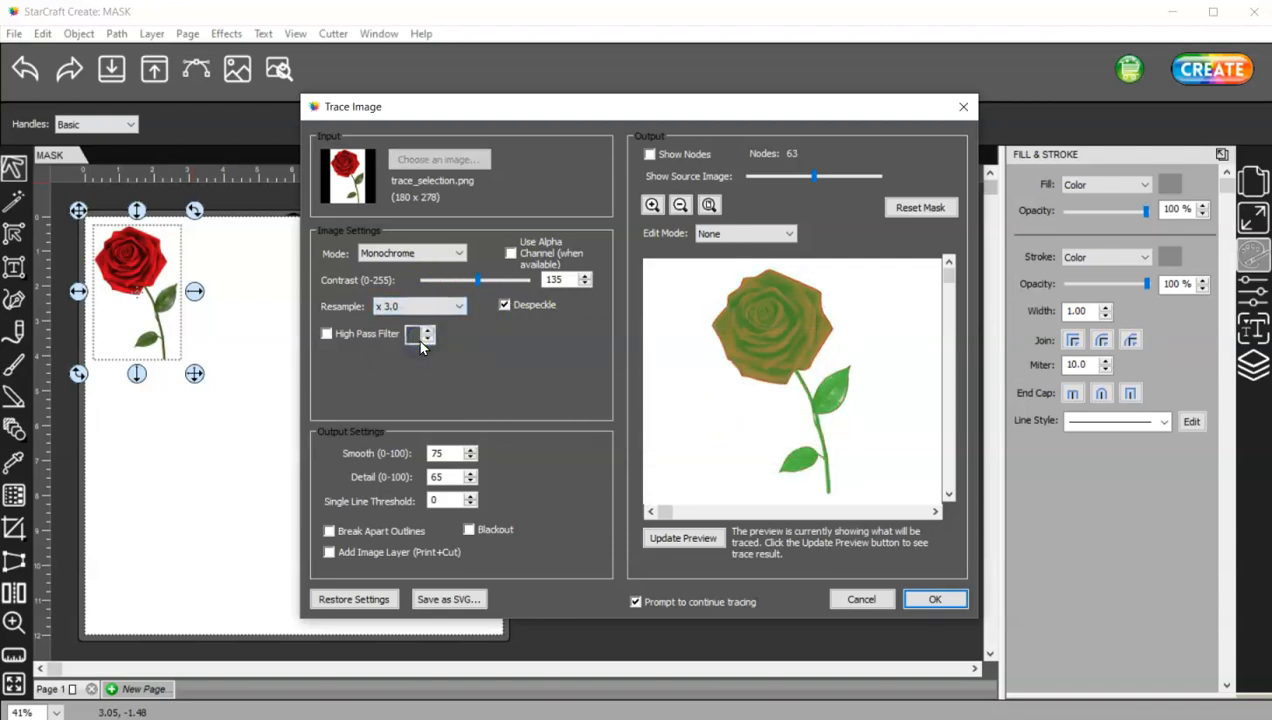
pyautogui.click(326, 334)
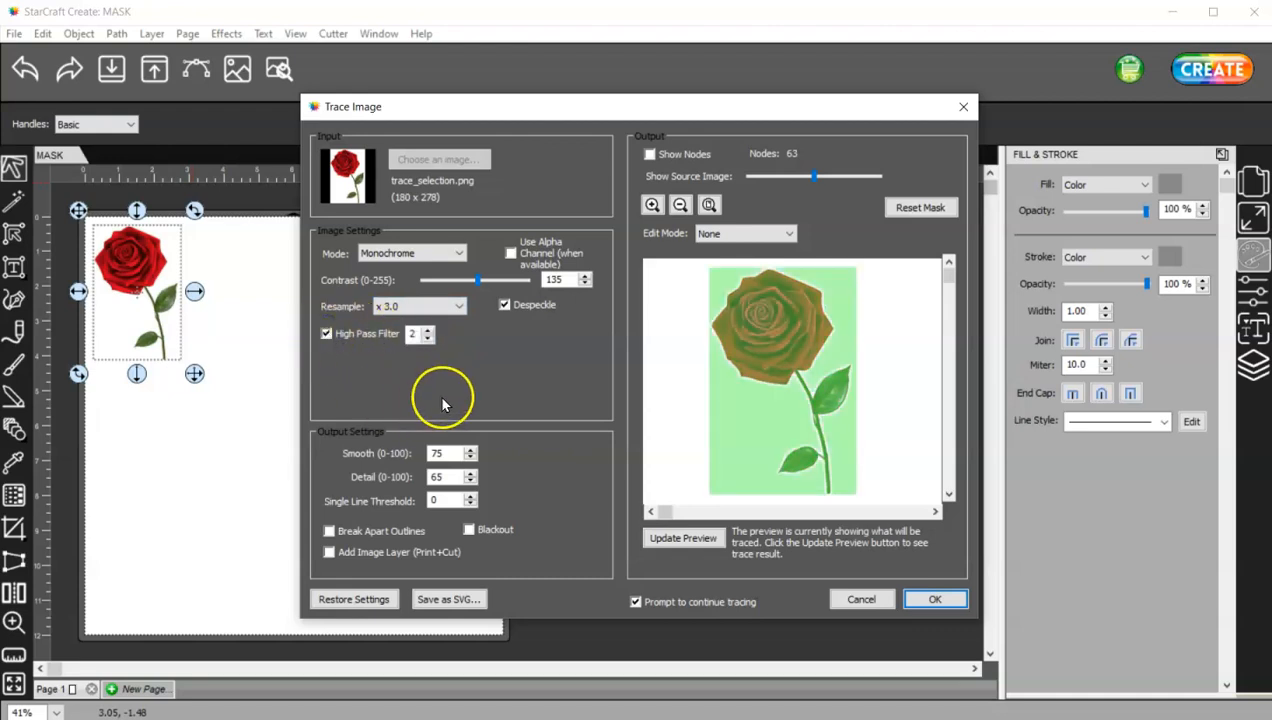
pyautogui.click(694, 537)
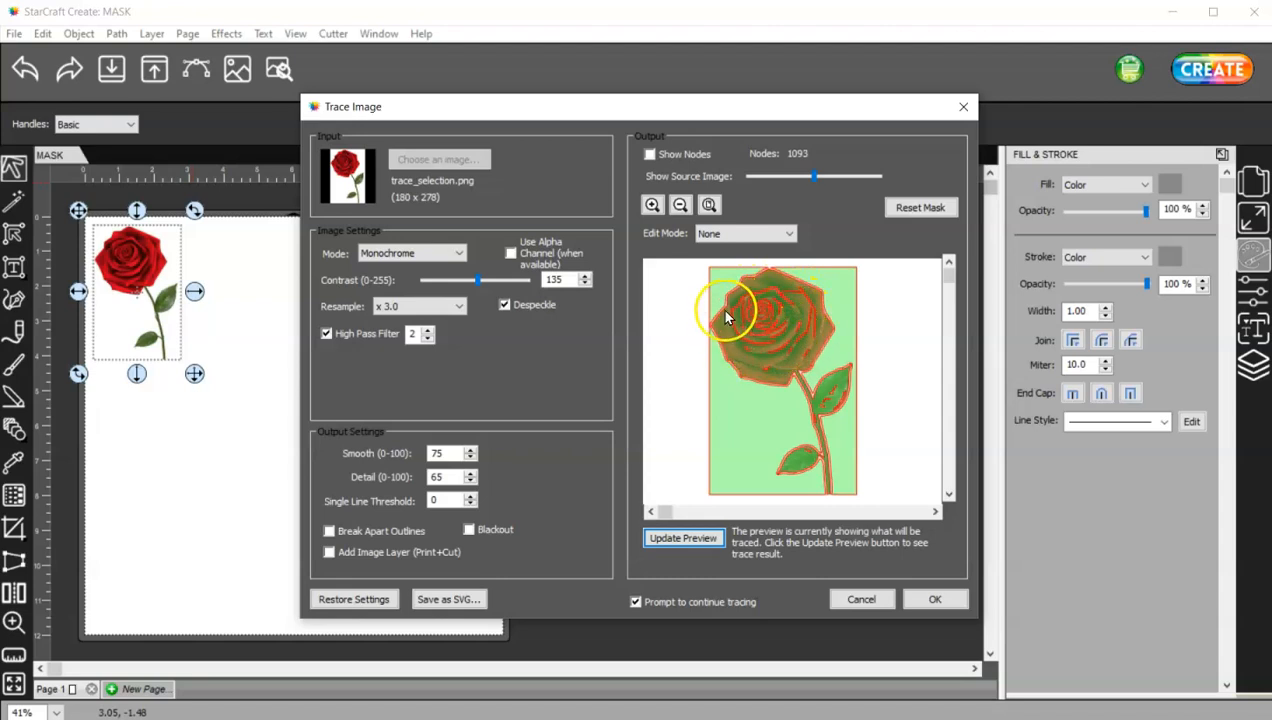
# Try a contrast of 139 for the filtered trace and update the preview.
pyautogui.click(586, 277)
pyautogui.click(586, 277)
pyautogui.click(586, 277)
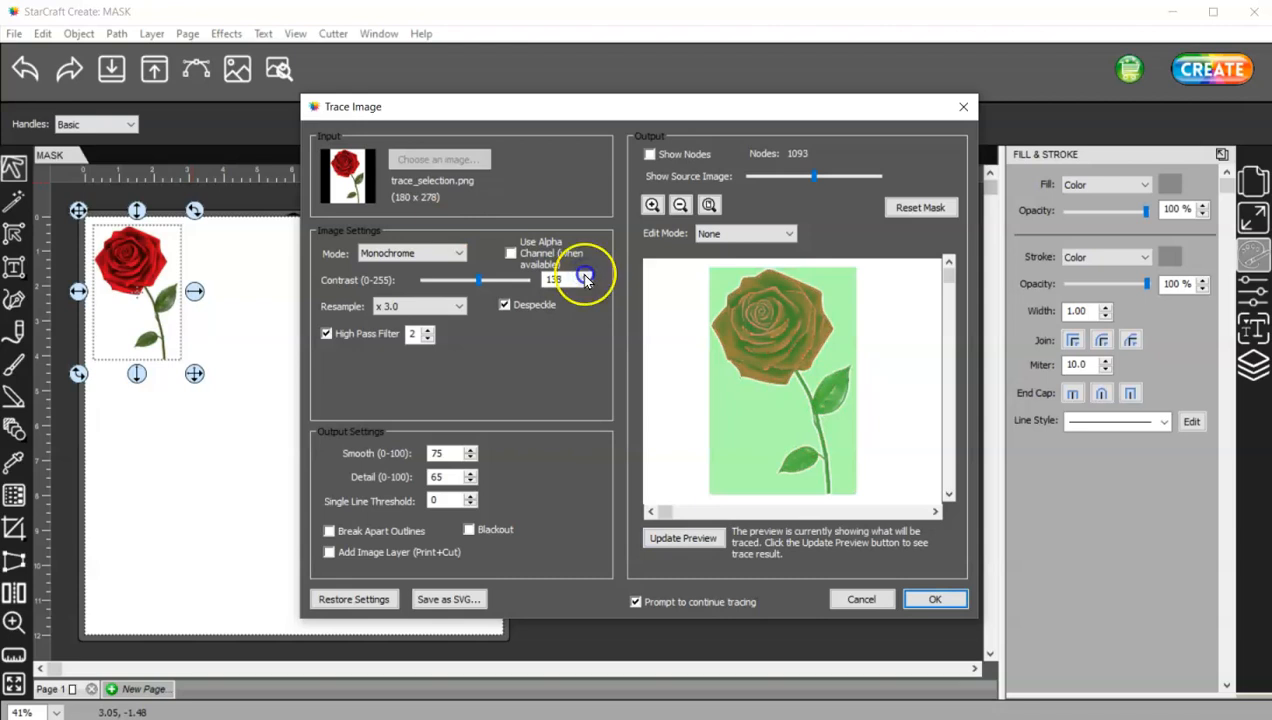
pyautogui.click(684, 537)
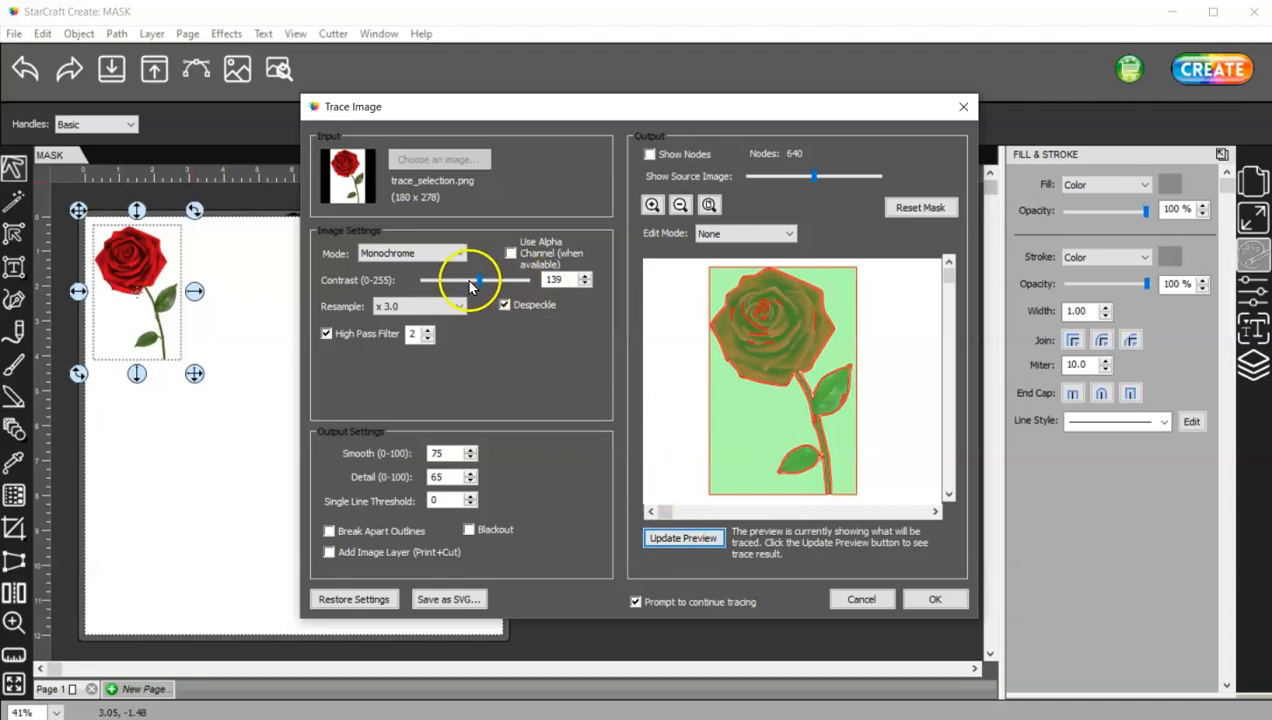
# Add a trace layer of the rose at contrast 126 and continue tracing the same image.
pyautogui.moveTo(472, 286); pyautogui.dragTo(472, 281)
pyautogui.click(674, 540)
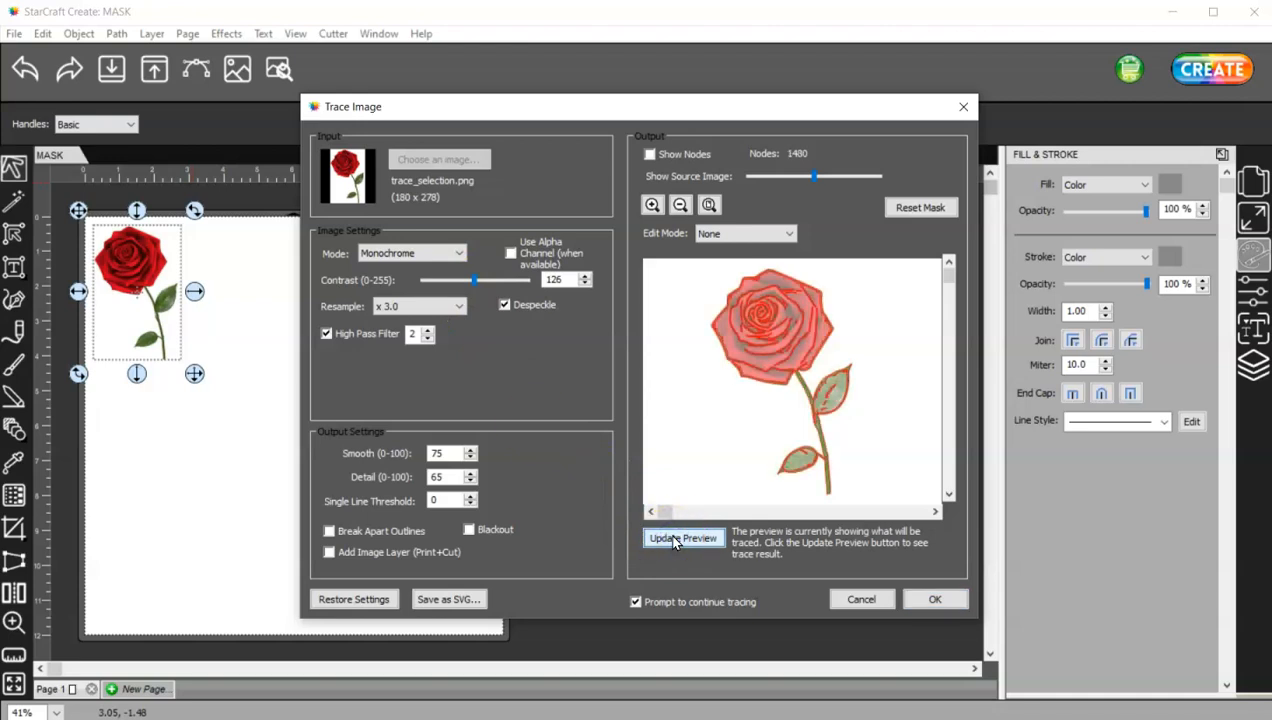
pyautogui.click(813, 470)
pyautogui.click(931, 601)
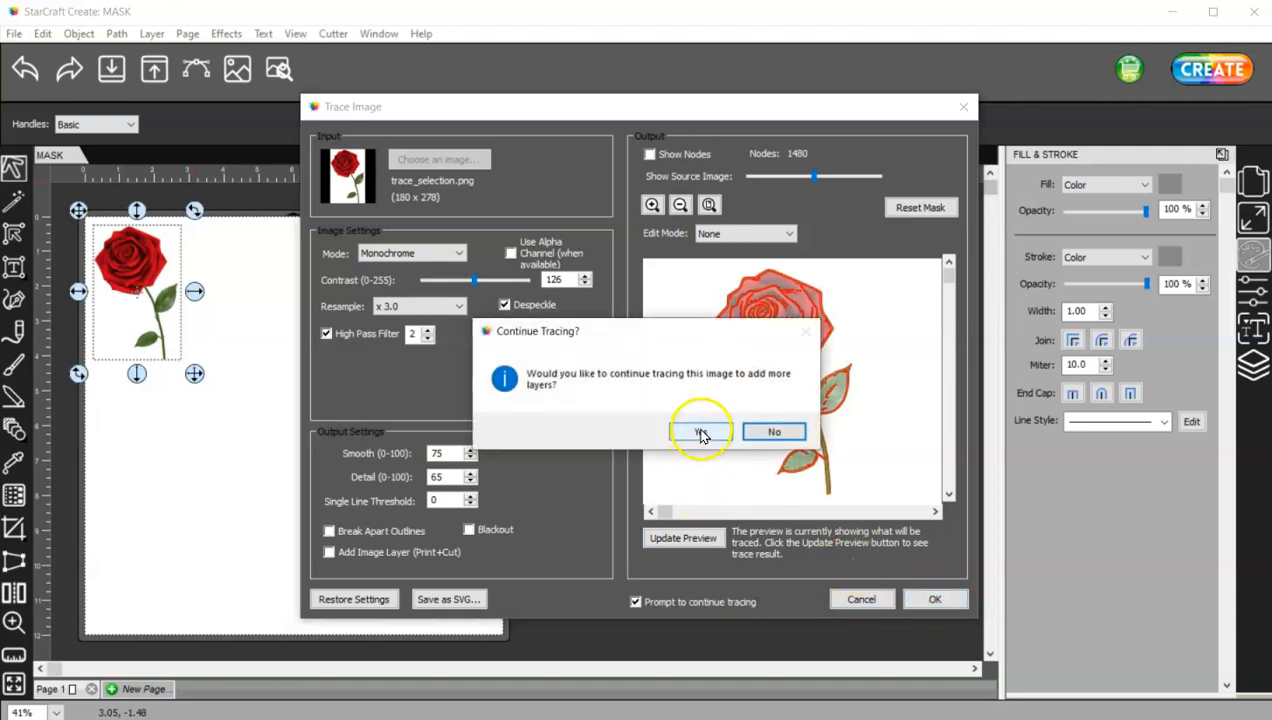
pyautogui.click(699, 431)
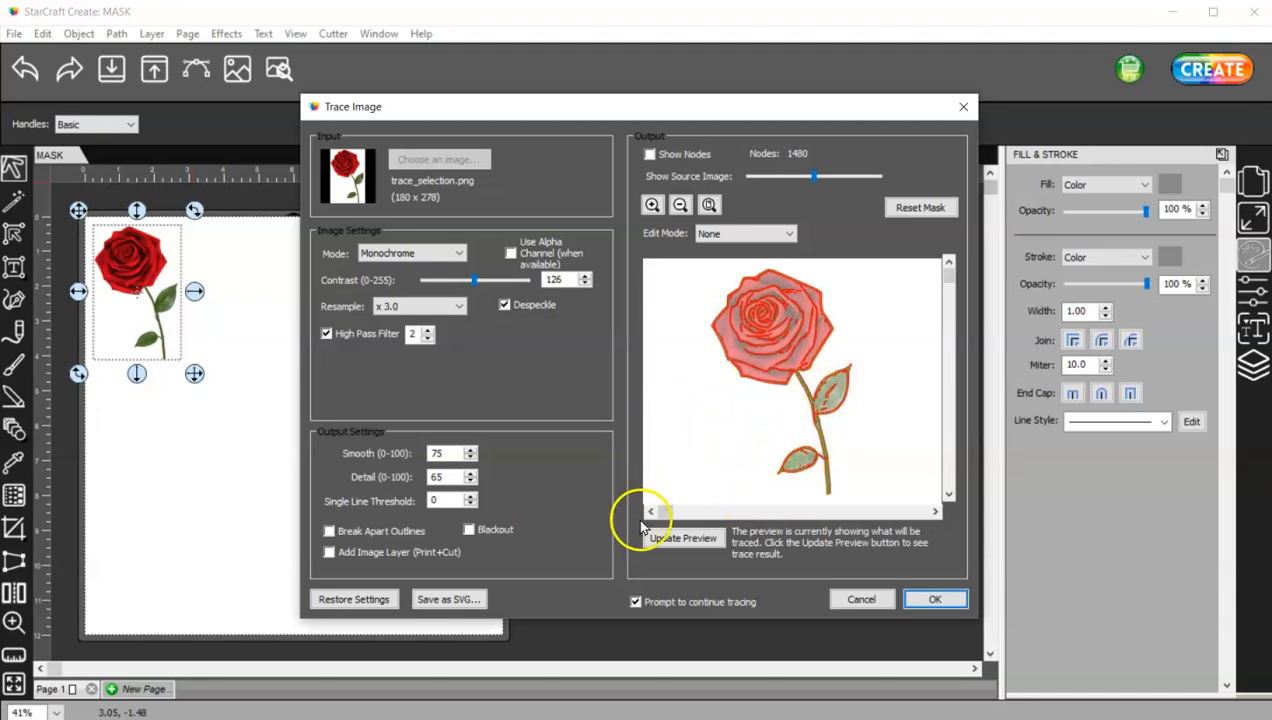
# Try a slightly lower contrast for the detail around the leaves and stem and update the trace preview.
pyautogui.click(653, 205)
pyautogui.click(655, 206)
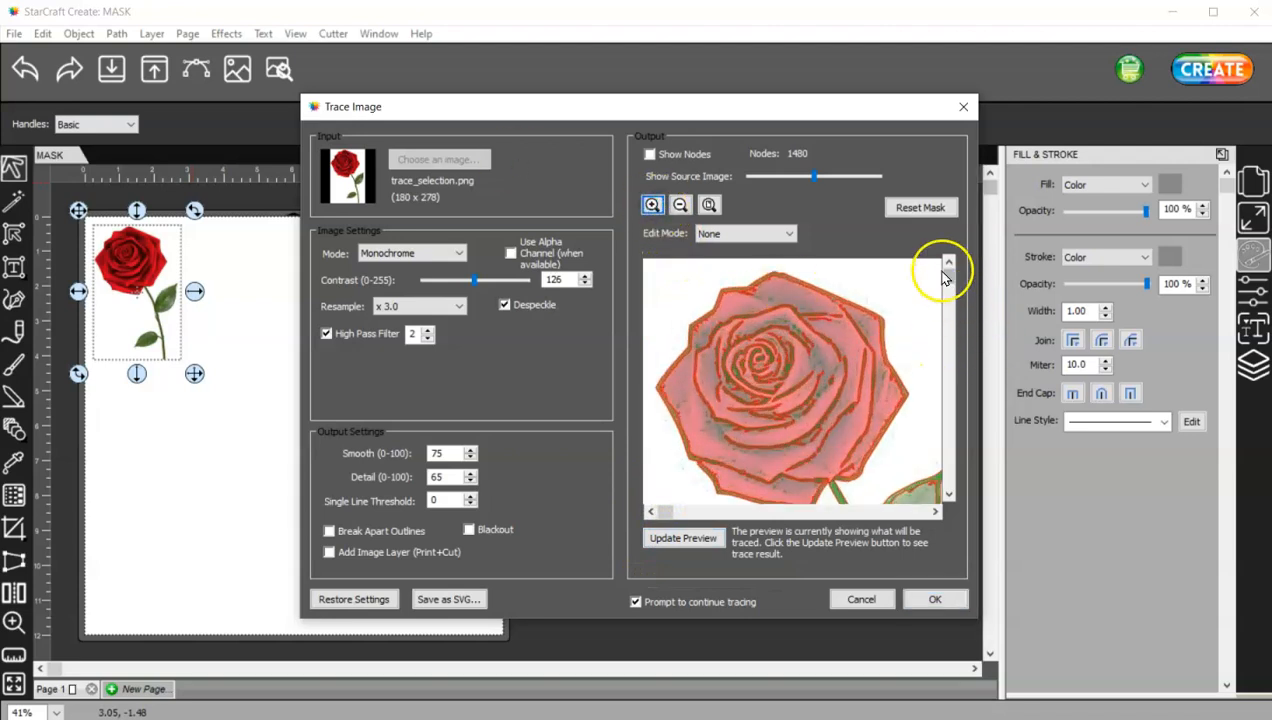
pyautogui.moveTo(946, 275); pyautogui.dragTo(955, 447)
pyautogui.moveTo(658, 511); pyautogui.dragTo(893, 512)
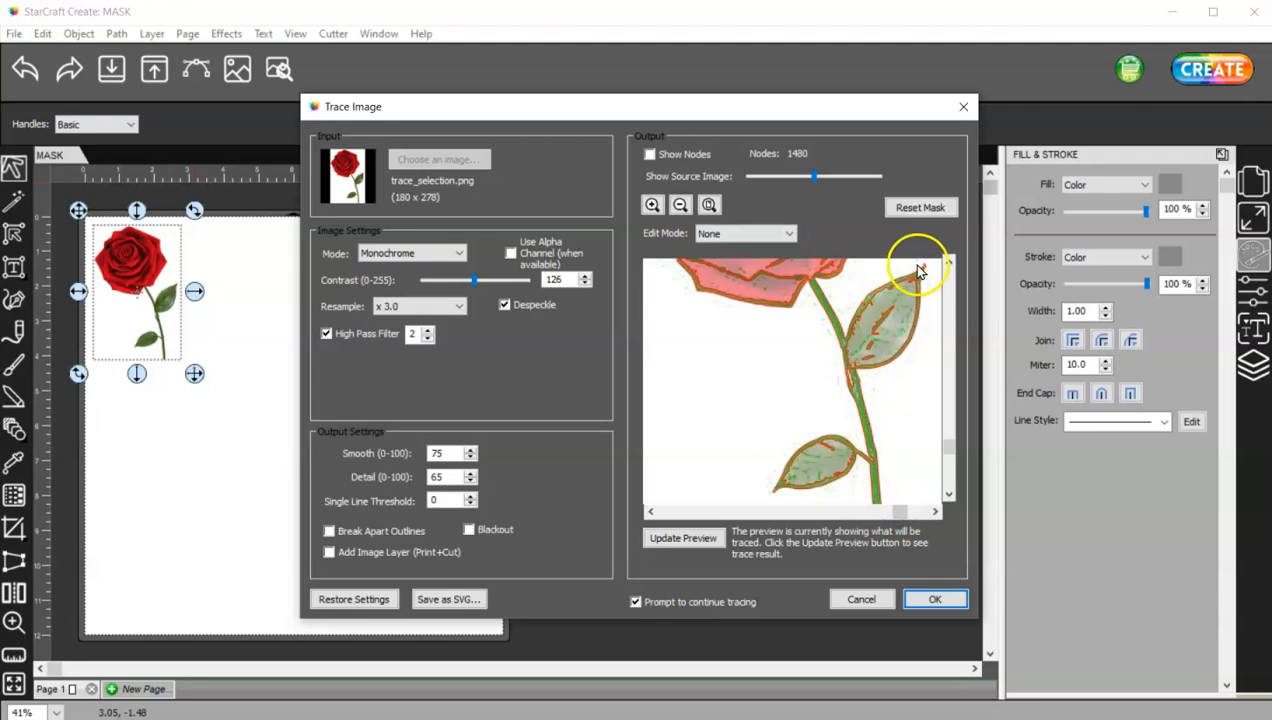
pyautogui.moveTo(951, 450); pyautogui.dragTo(951, 432)
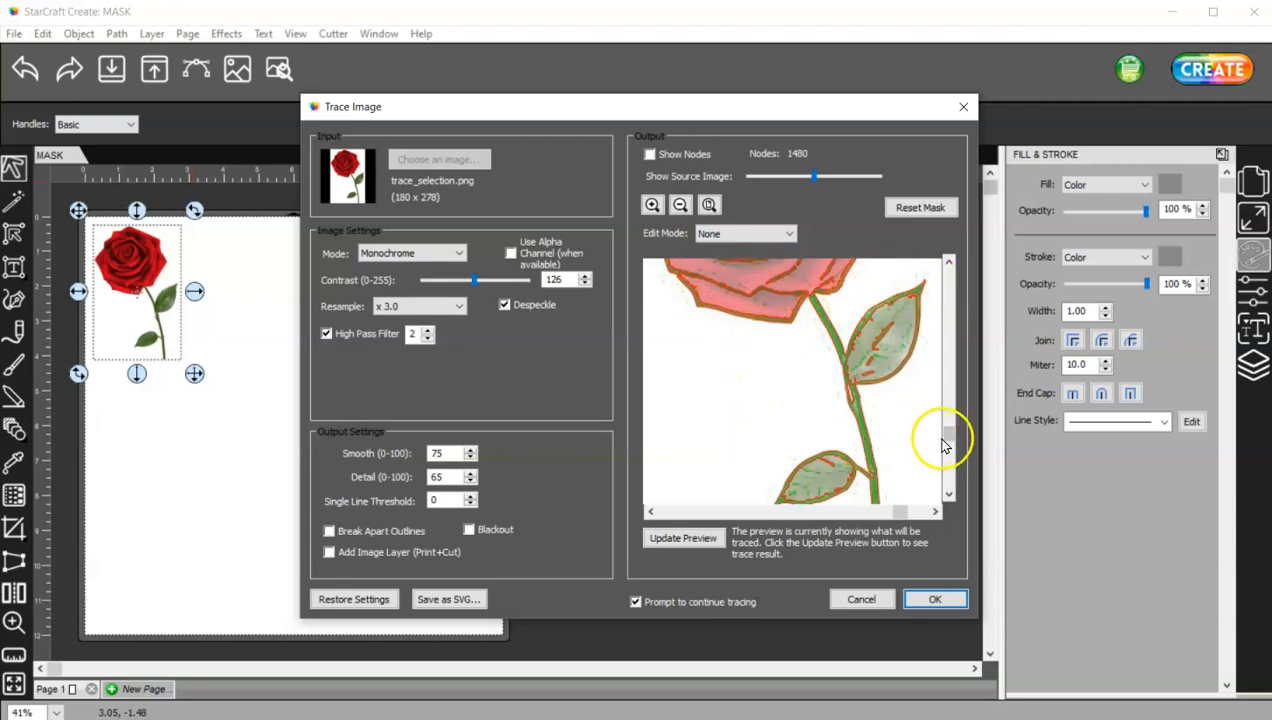
pyautogui.moveTo(946, 426); pyautogui.dragTo(944, 436)
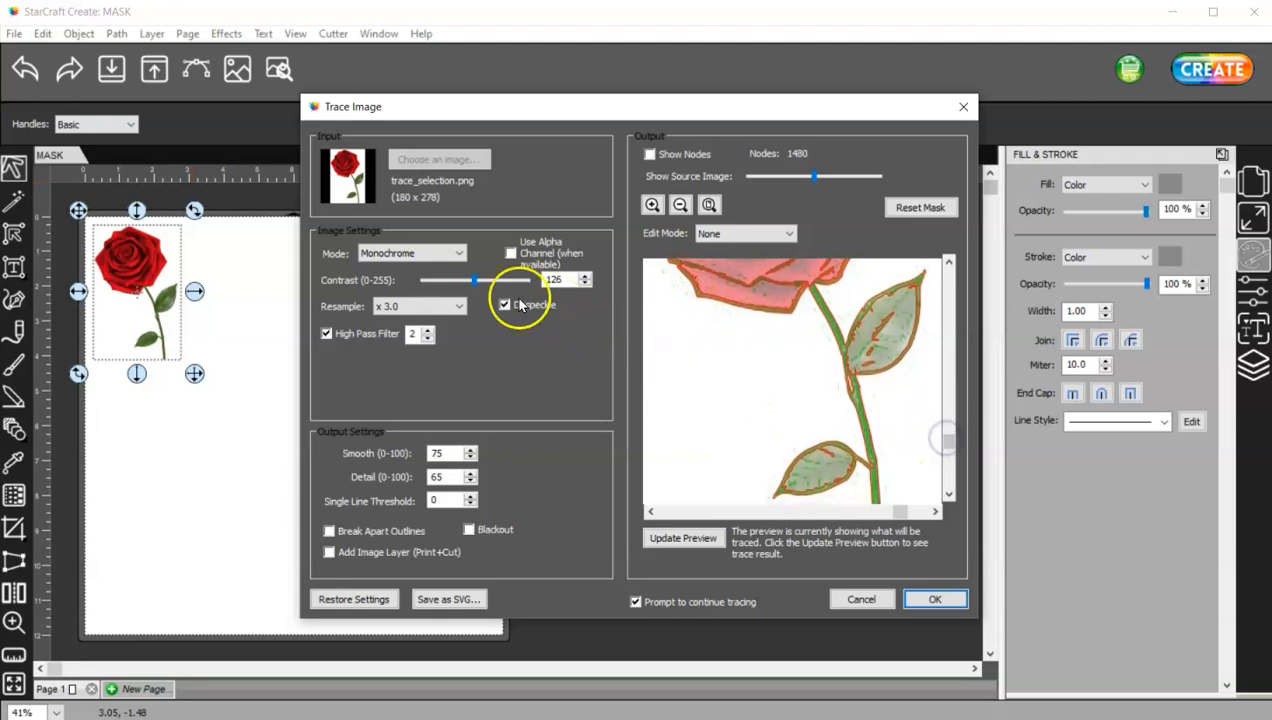
pyautogui.click(585, 285)
pyautogui.click(585, 285)
pyautogui.click(705, 537)
# Try contrast values of 128 and 126 and compare the traced leaf detail in the preview.
pyautogui.click(585, 284)
pyautogui.click(584, 279)
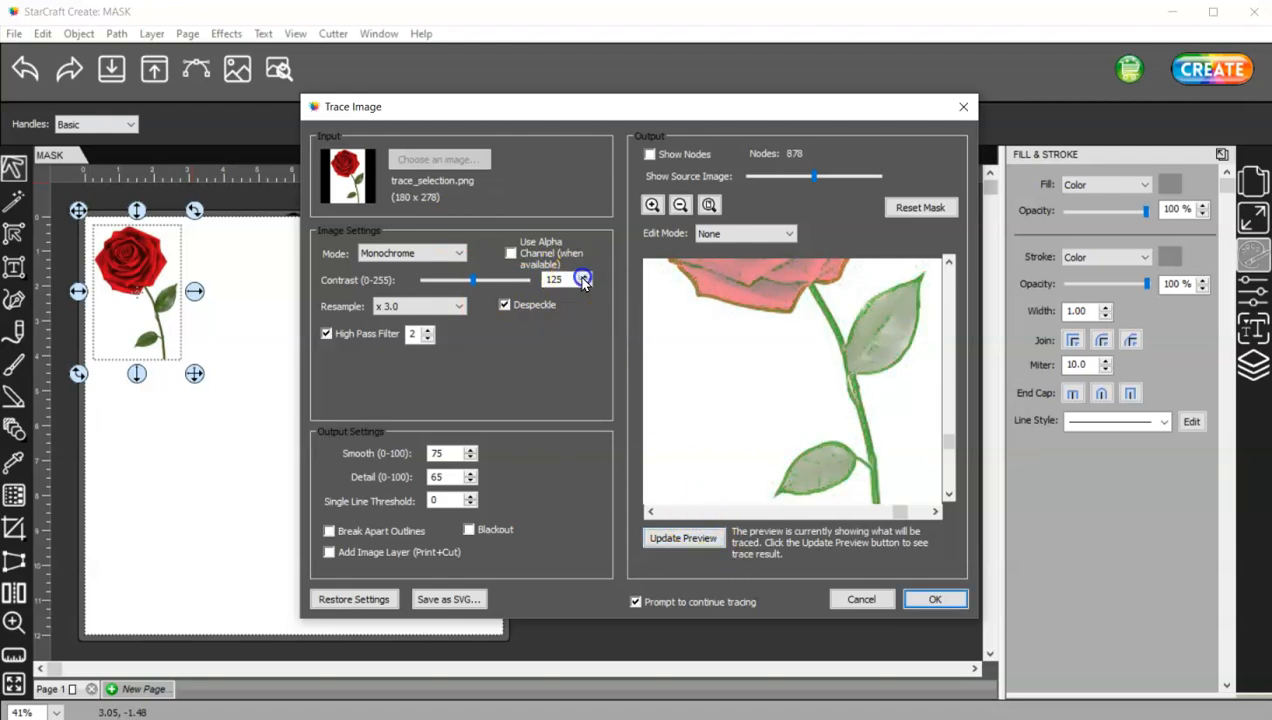
pyautogui.click(584, 279)
pyautogui.click(584, 279)
pyautogui.click(584, 279)
pyautogui.click(709, 539)
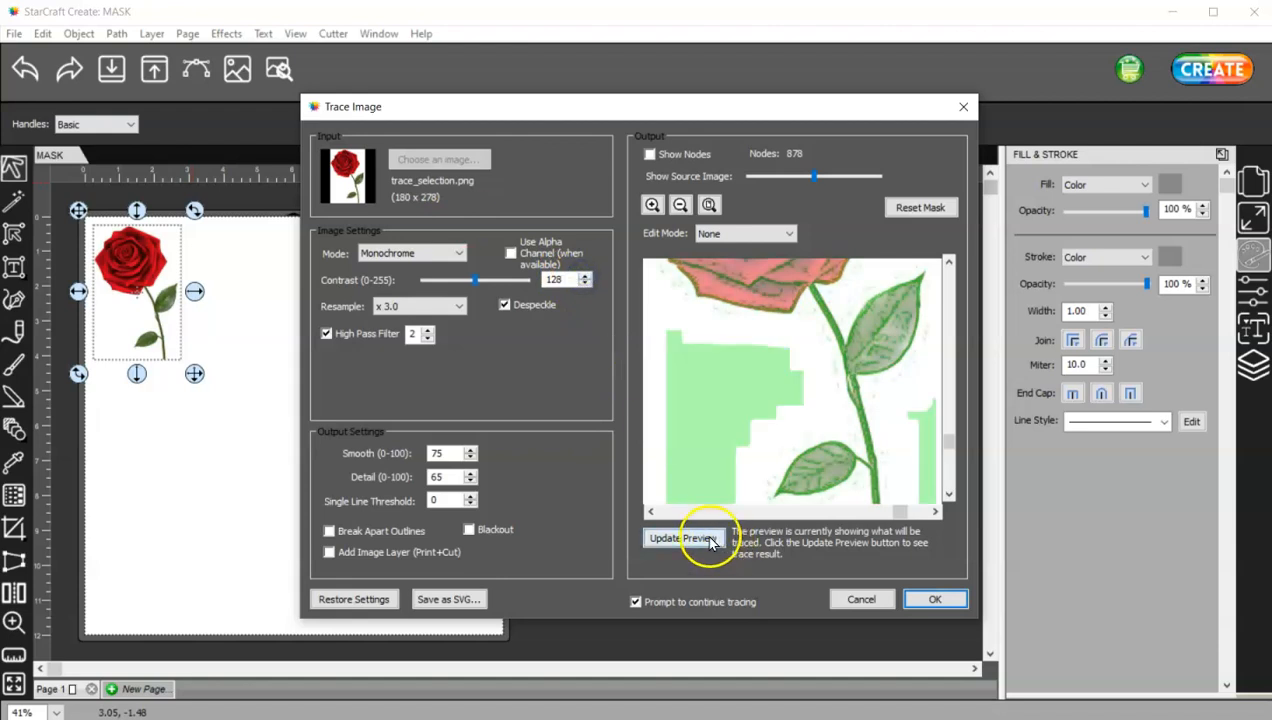
pyautogui.click(585, 284)
pyautogui.click(585, 284)
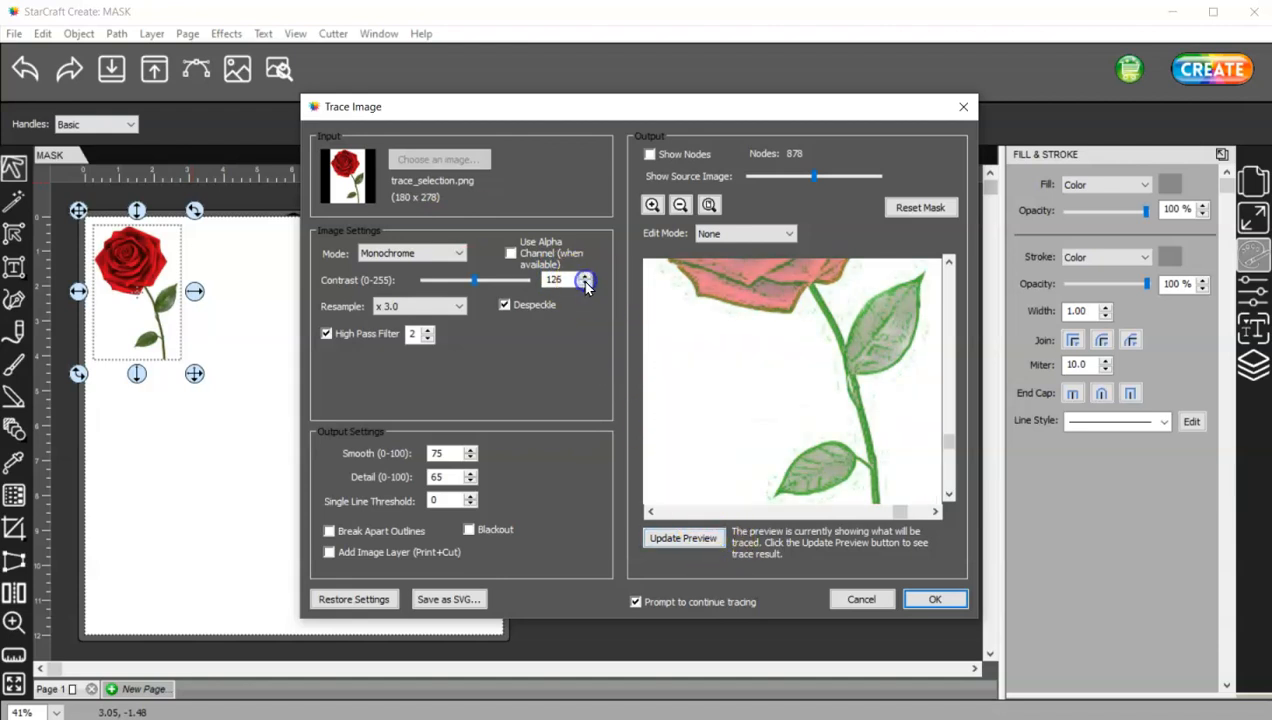
pyautogui.click(707, 539)
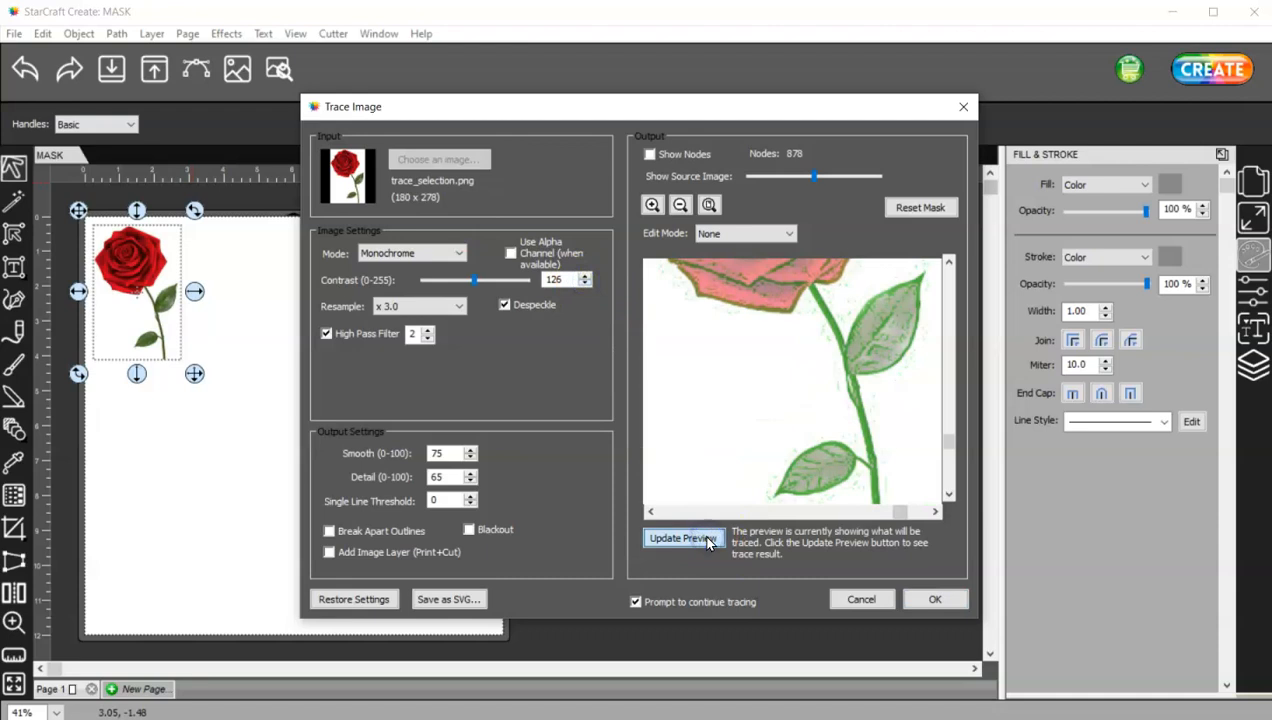
# Set the trace contrast to 129 and update the preview.
pyautogui.click(586, 277)
pyautogui.click(586, 277)
pyautogui.click(586, 277)
pyautogui.click(707, 539)
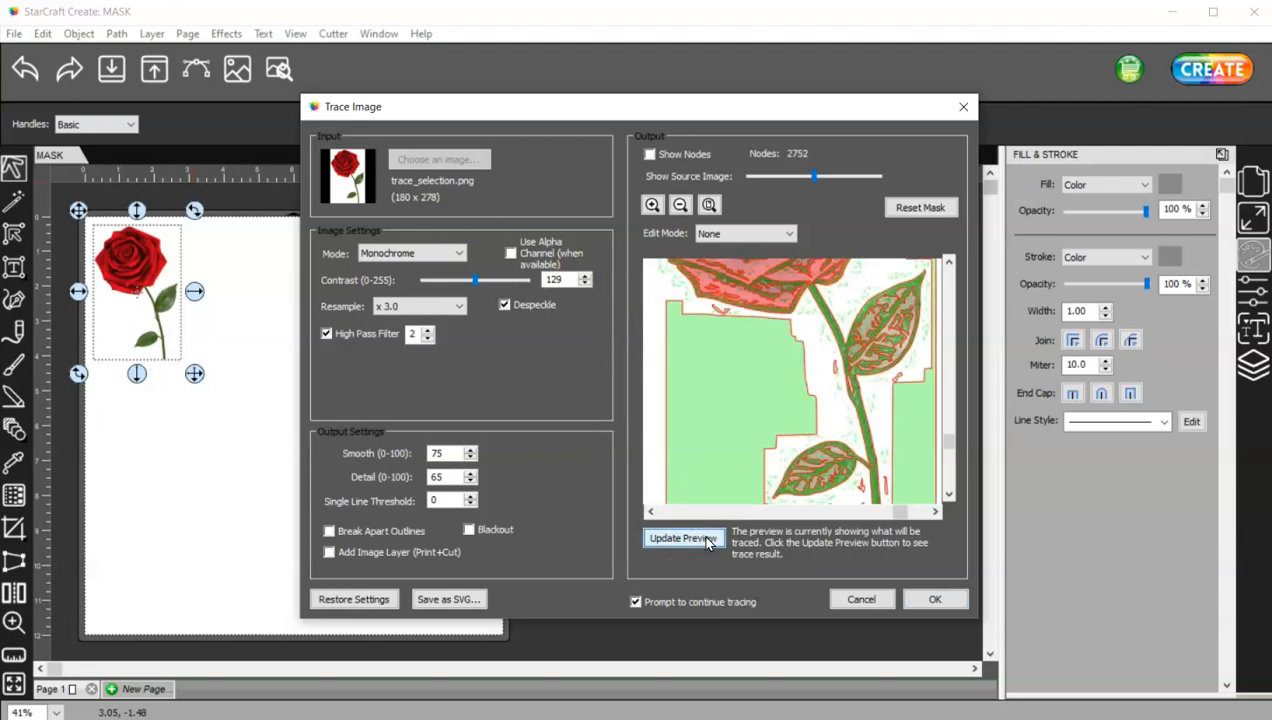
pyautogui.click(869, 478)
# Switch the trace preview's edit mode to Draw Mask with the Background option.
pyautogui.click(679, 205)
pyautogui.click(679, 205)
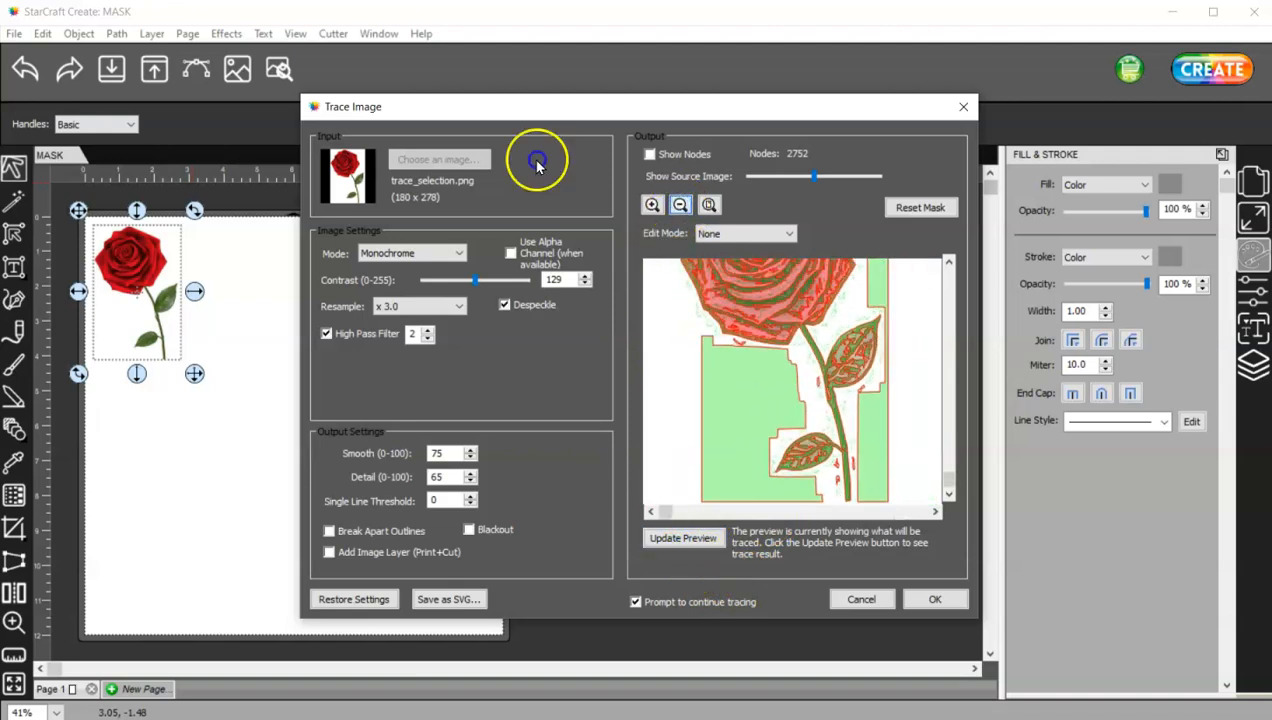
pyautogui.click(679, 205)
pyautogui.click(679, 205)
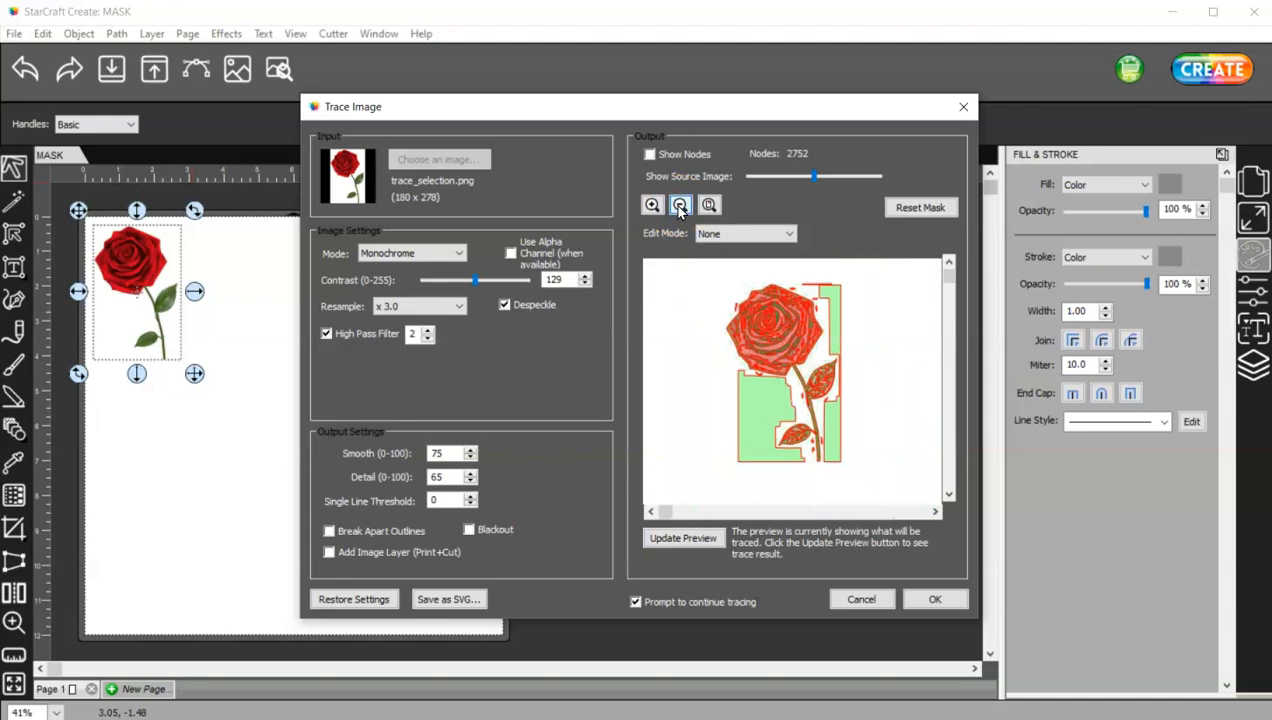
pyautogui.click(760, 234)
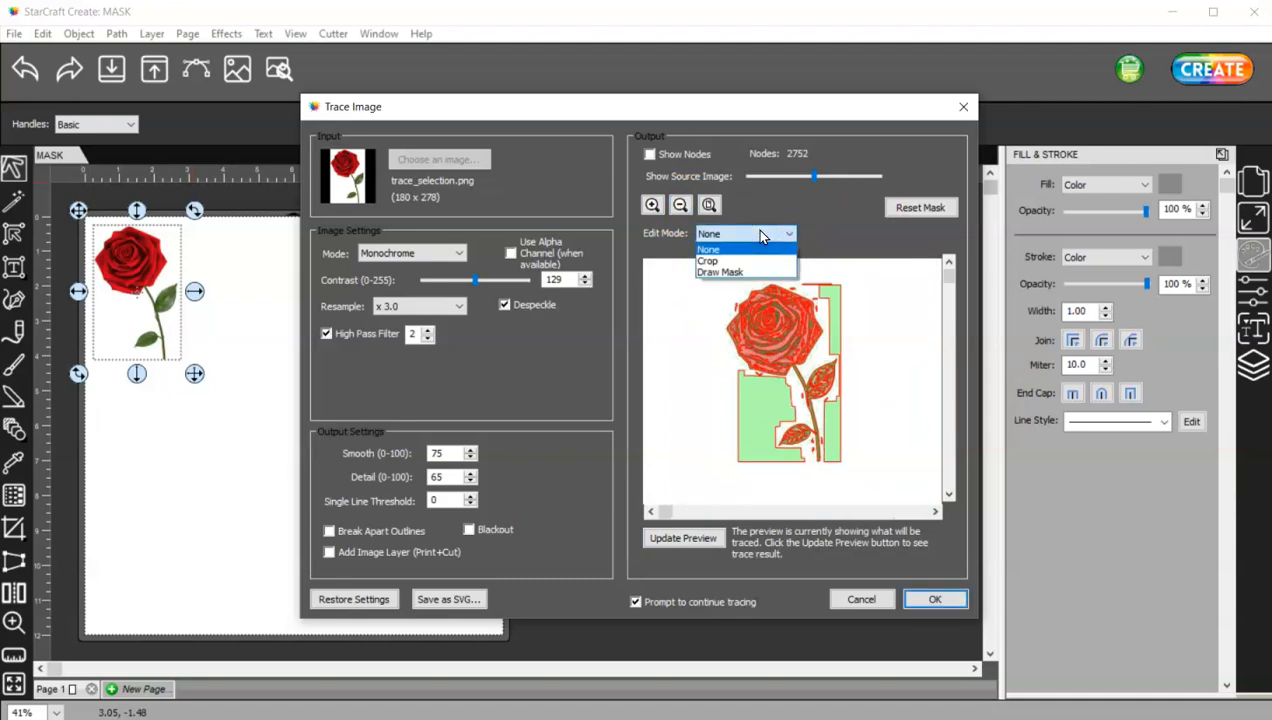
pyautogui.click(750, 272)
pyautogui.click(919, 233)
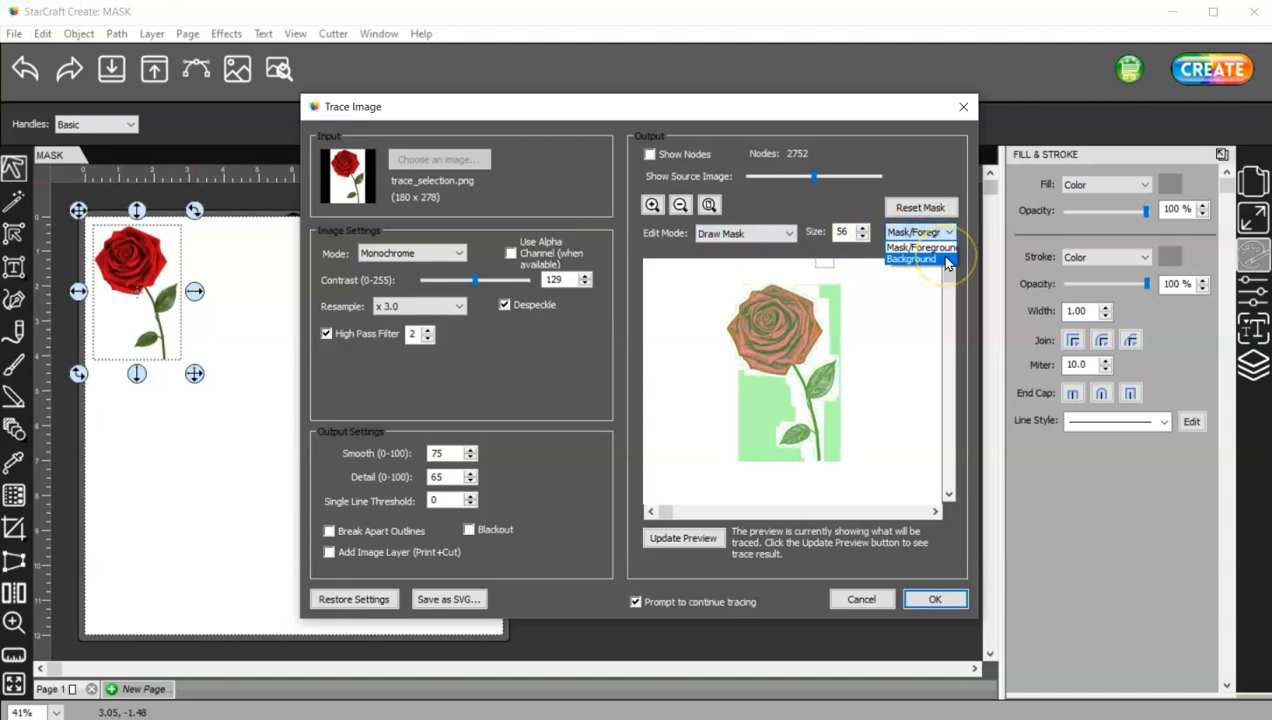
pyautogui.click(946, 262)
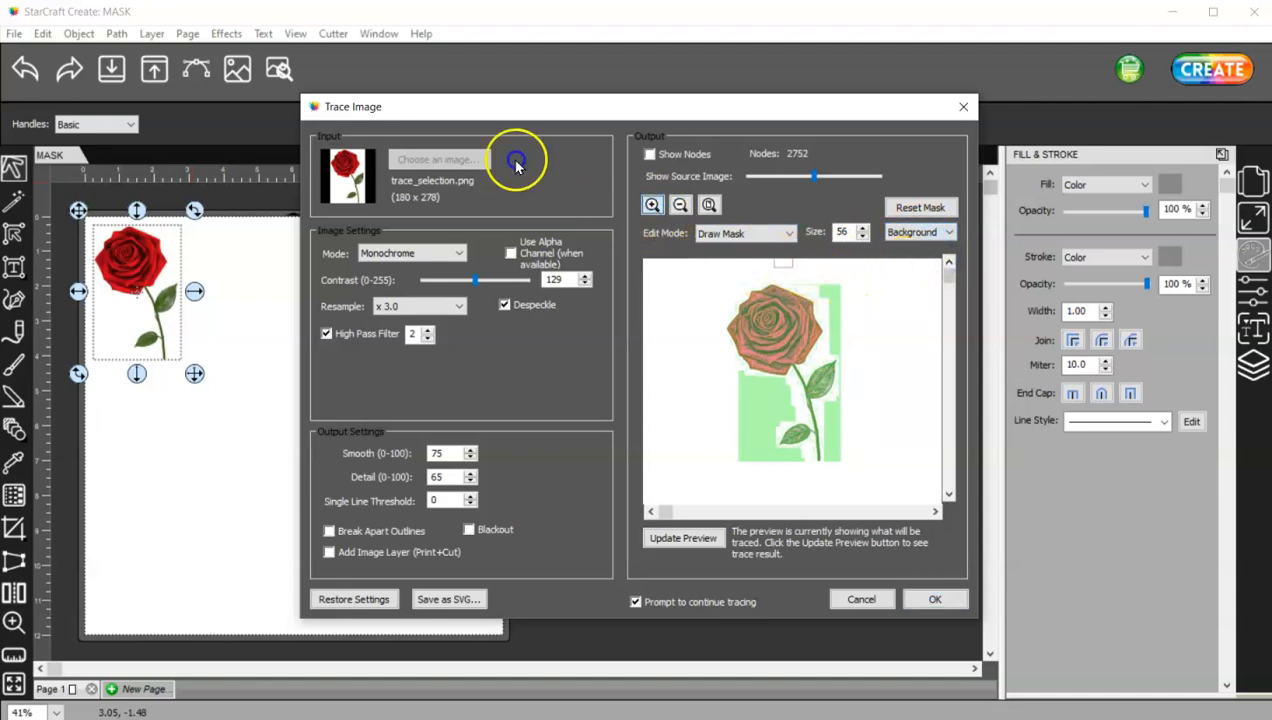
# Paint out the green area beyond the rose bloom's upper-right edge with the size 56 background mask.
pyautogui.click(652, 205)
pyautogui.click(652, 205)
pyautogui.click(652, 205)
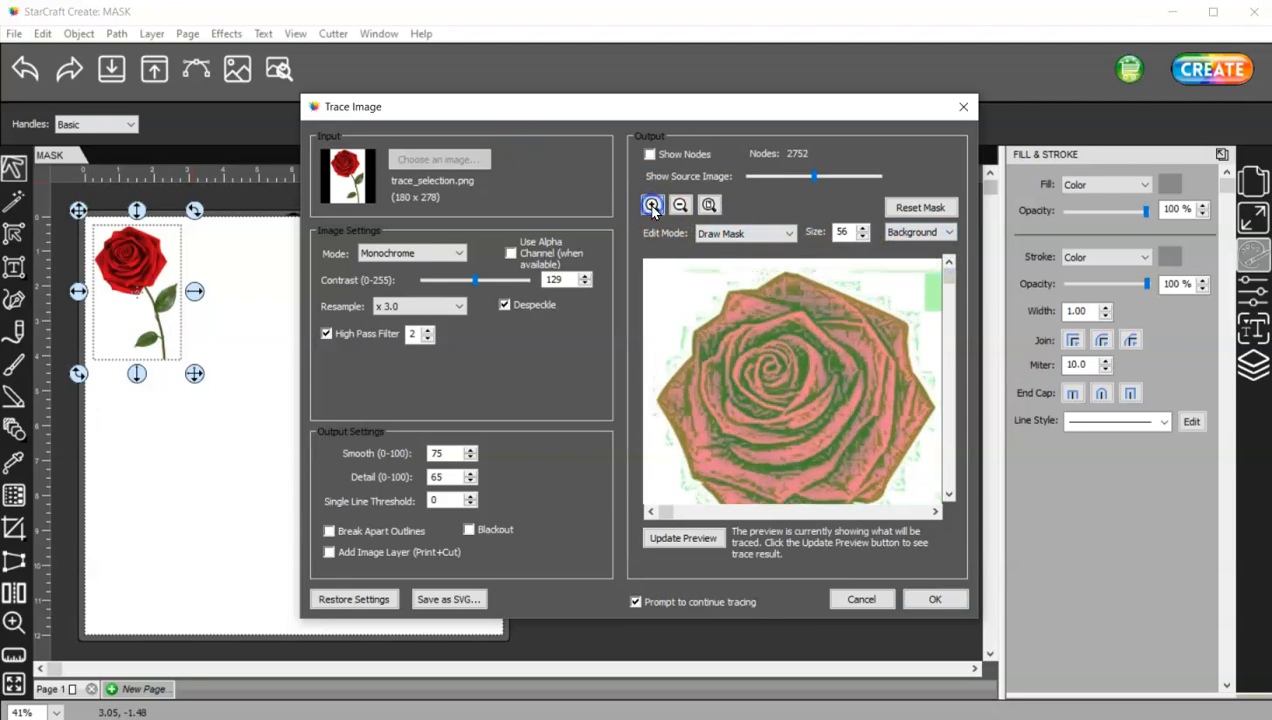
pyautogui.click(652, 205)
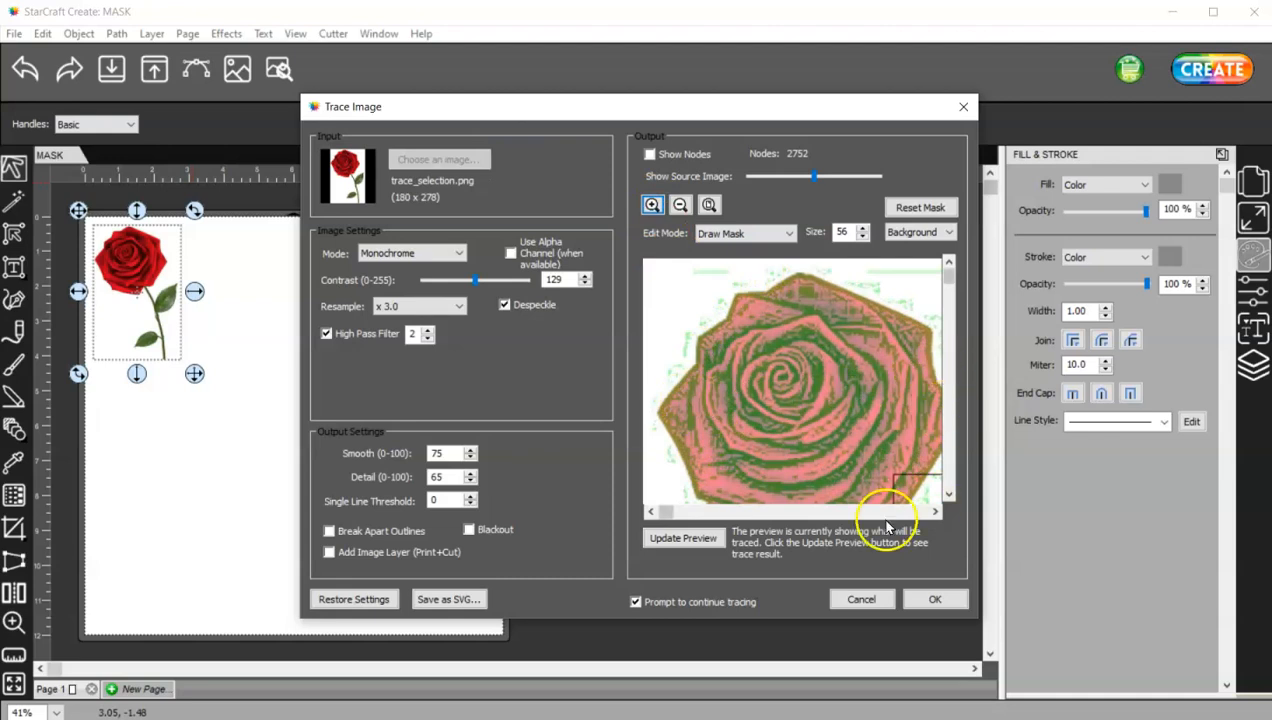
pyautogui.moveTo(650, 512); pyautogui.dragTo(957, 507)
pyautogui.click(708, 539)
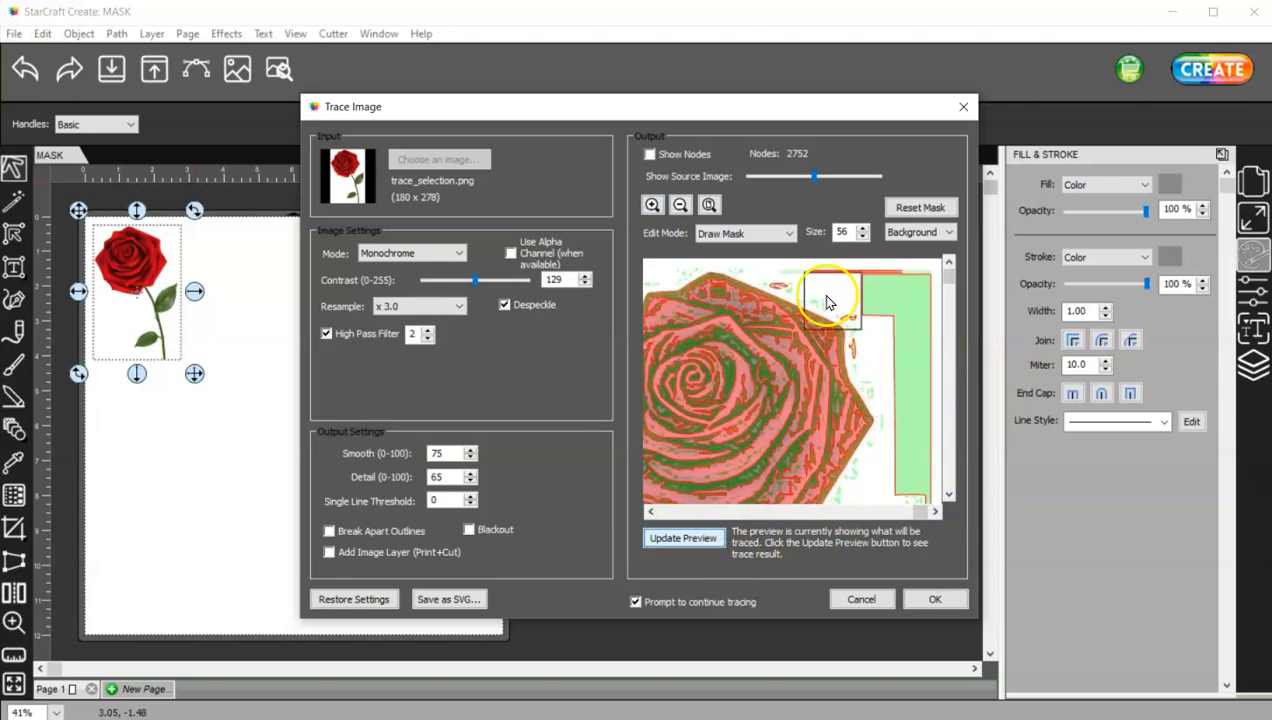
pyautogui.click(796, 268)
pyautogui.moveTo(796, 268)
pyautogui.mouseDown()
pyautogui.moveTo(880, 272)
pyautogui.moveTo(896, 288)
pyautogui.moveTo(890, 303)
pyautogui.moveTo(867, 301)
pyautogui.moveTo(875, 330)
pyautogui.moveTo(900, 312)
pyautogui.moveTo(911, 329)
pyautogui.moveTo(915, 490)
pyautogui.mouseUp()
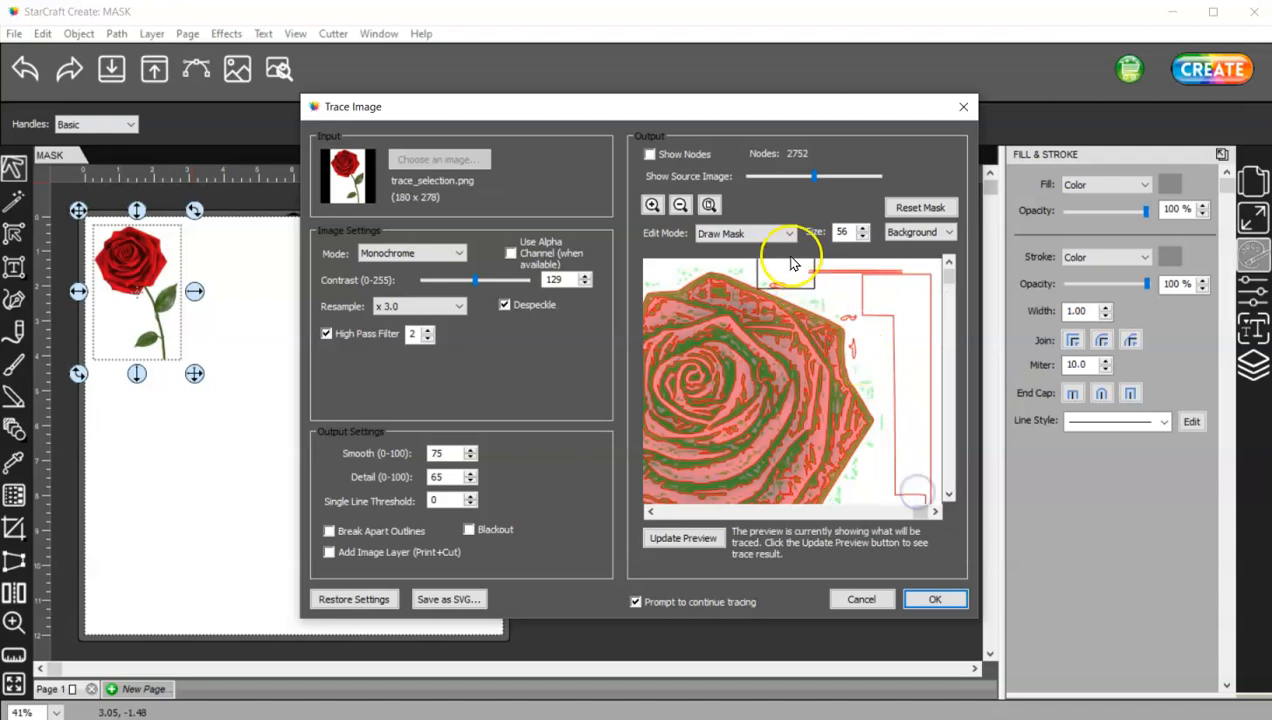
# Reduce the mask size to 19 and paint out the green area beside the upper leaf.
pyautogui.click(862, 237)
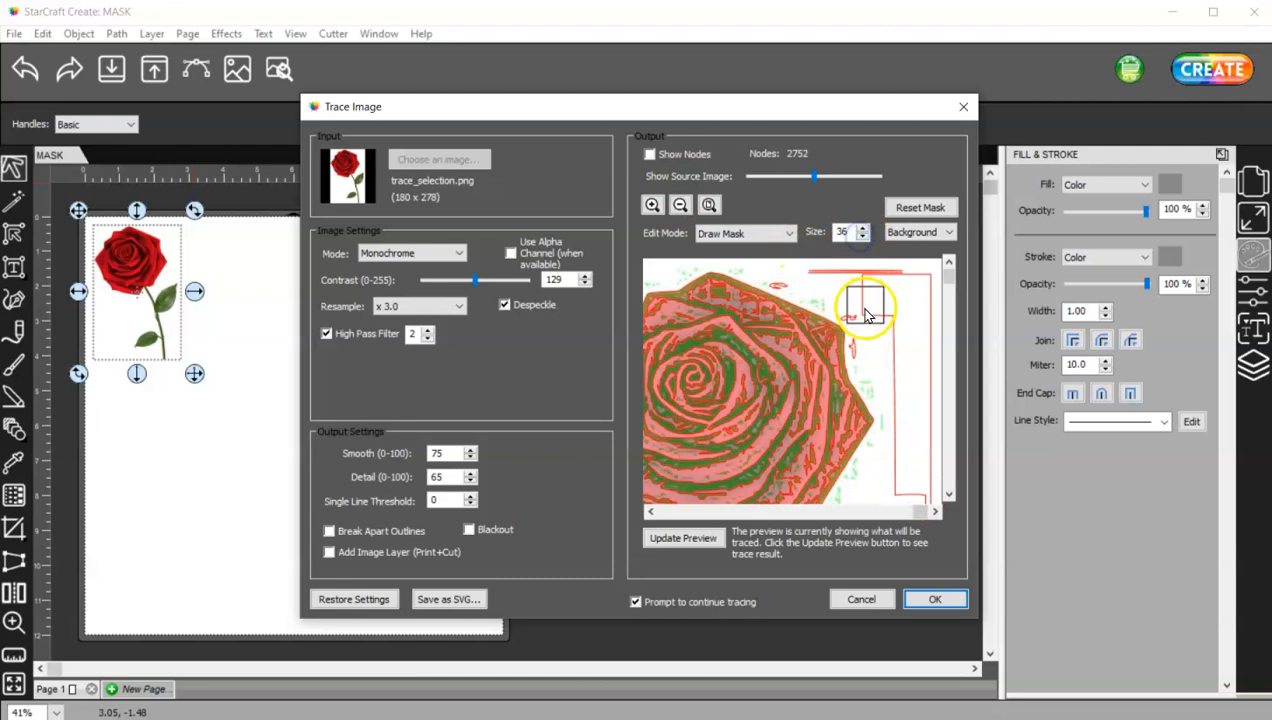
pyautogui.click(861, 237)
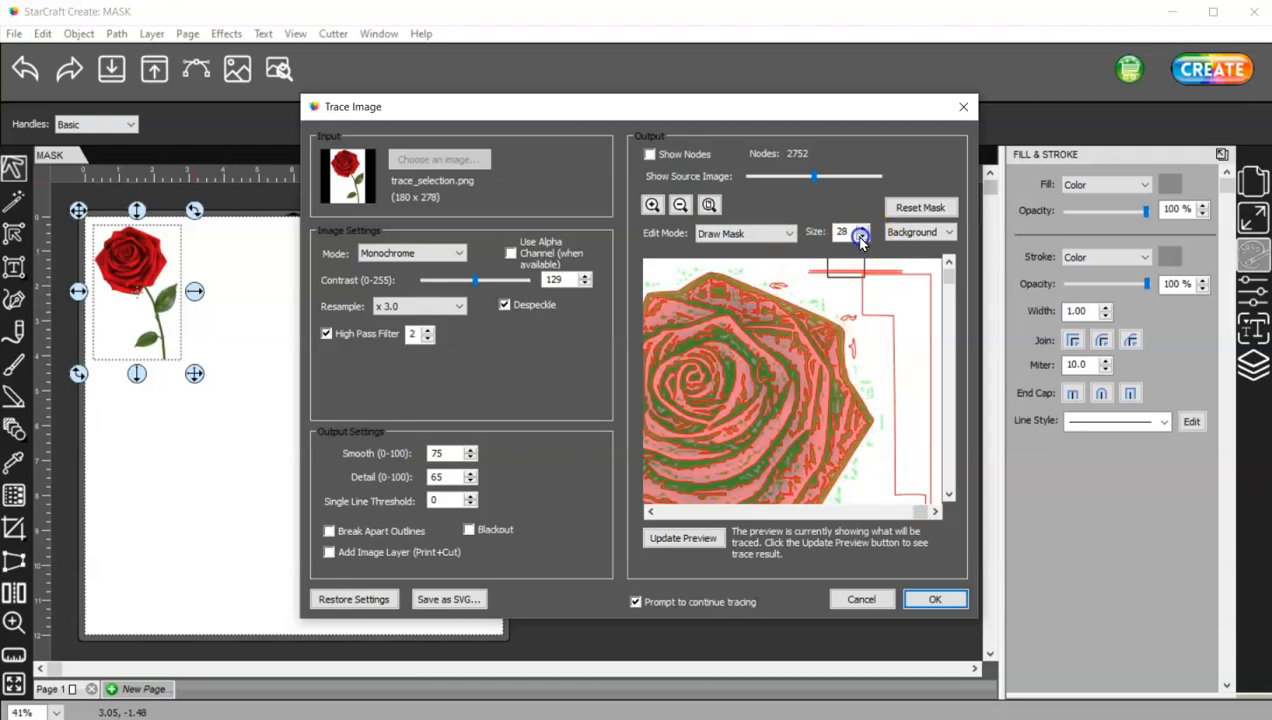
pyautogui.click(861, 237)
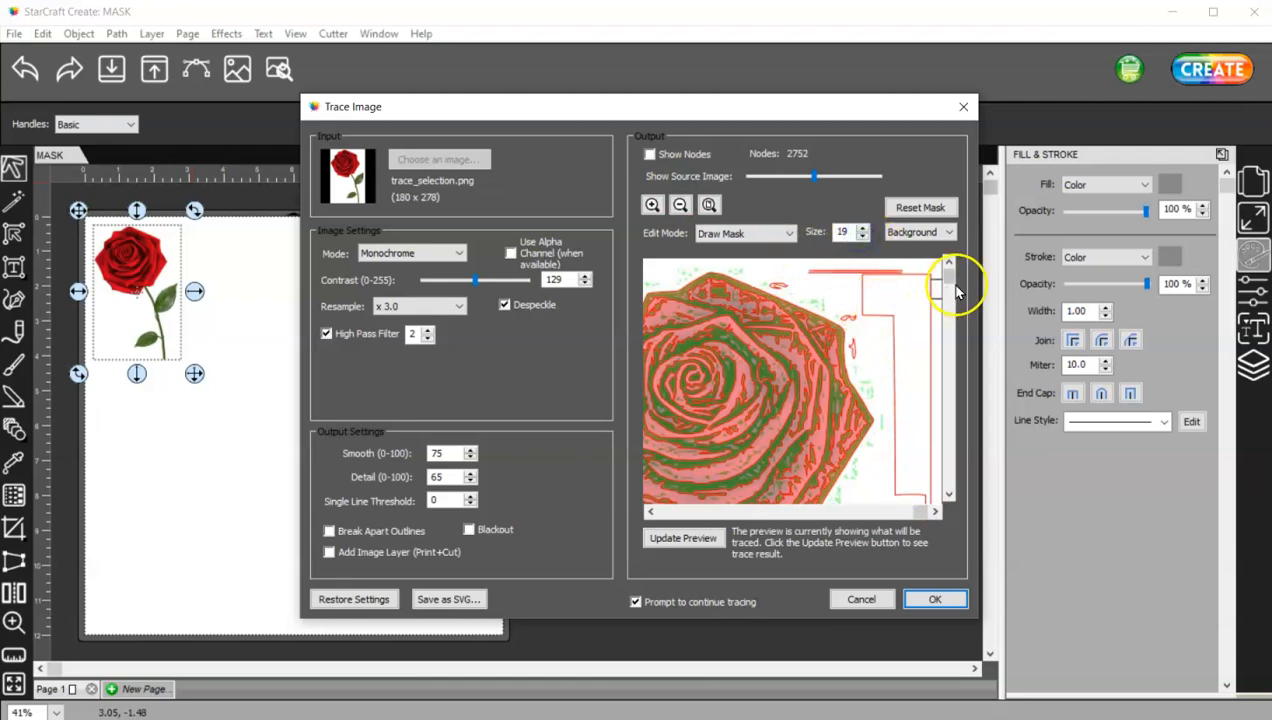
pyautogui.moveTo(951, 275); pyautogui.dragTo(953, 396)
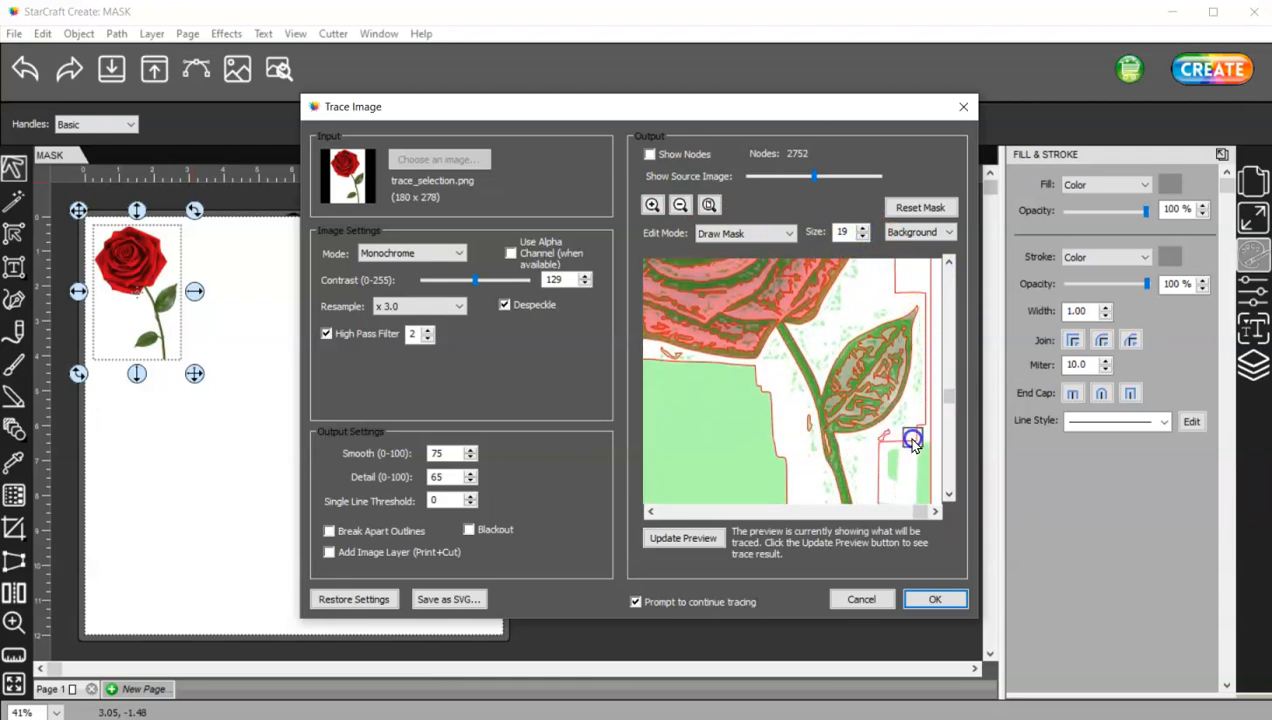
# Paint out the green border strip and specks beside the lower stem and the area below the lower leaf, and update the preview.
pyautogui.click(952, 412)
pyautogui.moveTo(952, 403); pyautogui.dragTo(950, 483)
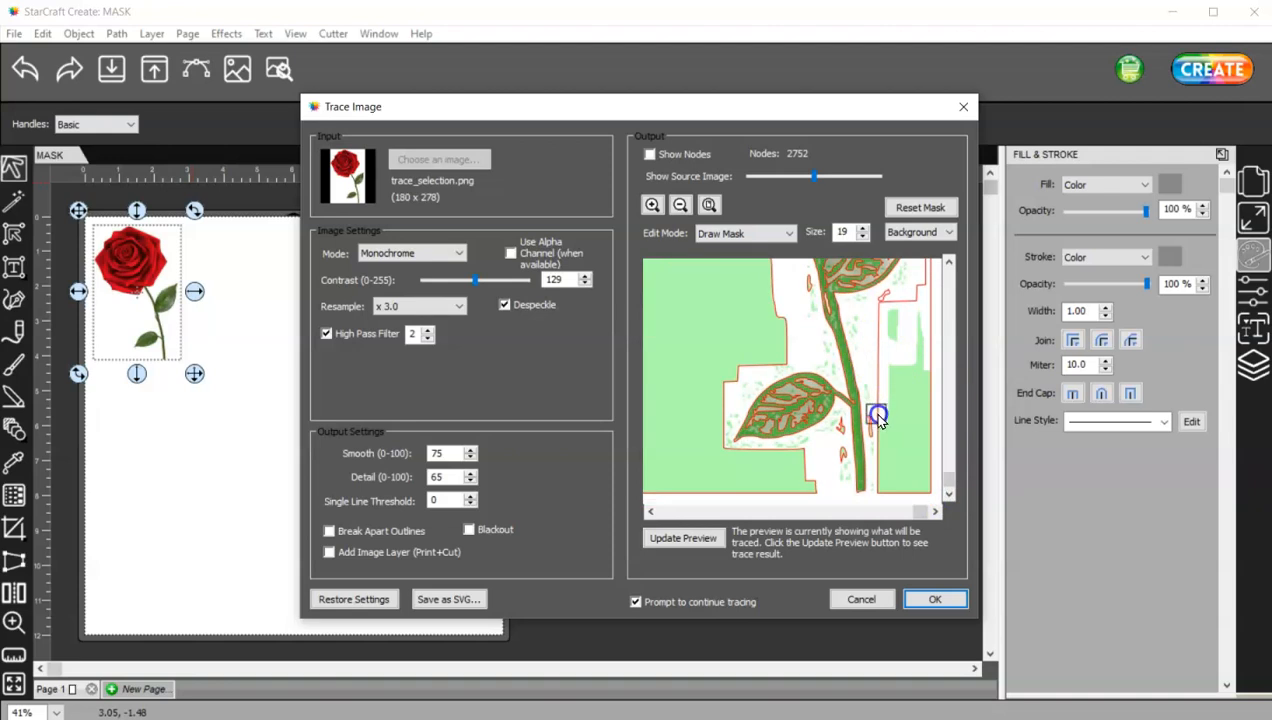
pyautogui.moveTo(930, 484); pyautogui.dragTo(924, 350)
pyautogui.moveTo(852, 422)
pyautogui.mouseDown()
pyautogui.moveTo(804, 446)
pyautogui.moveTo(840, 436)
pyautogui.mouseUp()
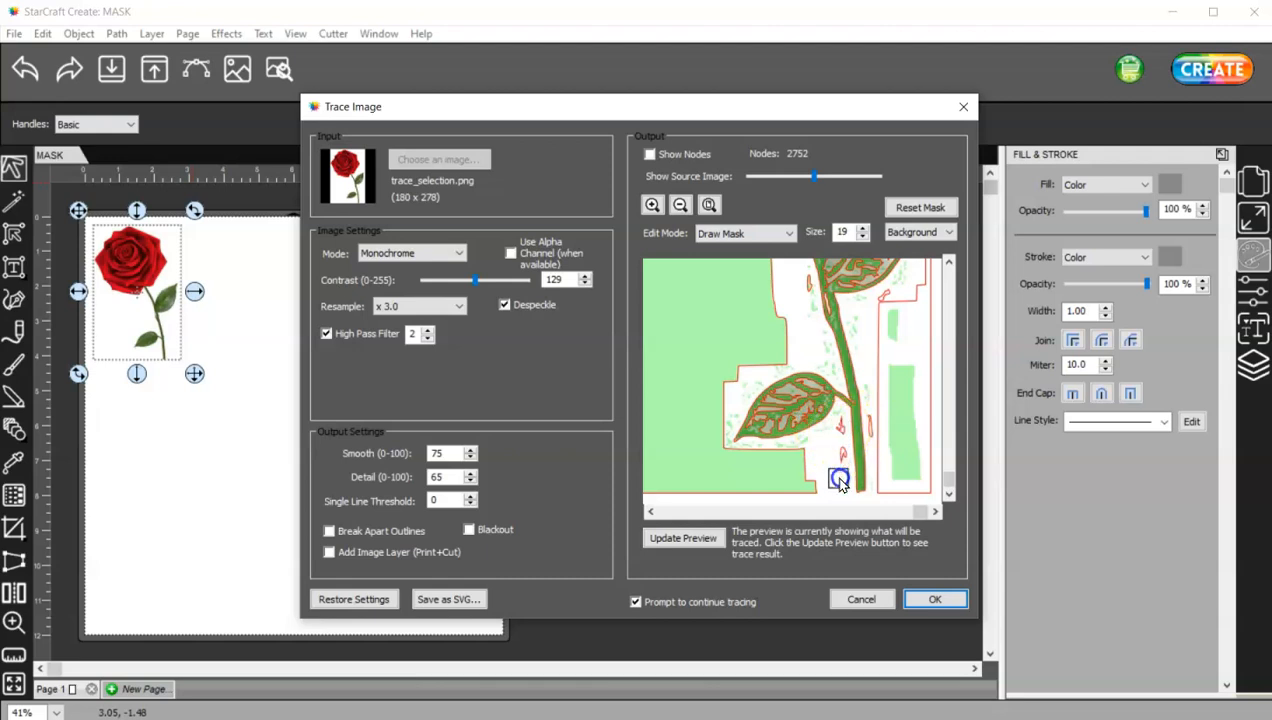
pyautogui.moveTo(708, 458); pyautogui.dragTo(813, 482)
pyautogui.click(688, 537)
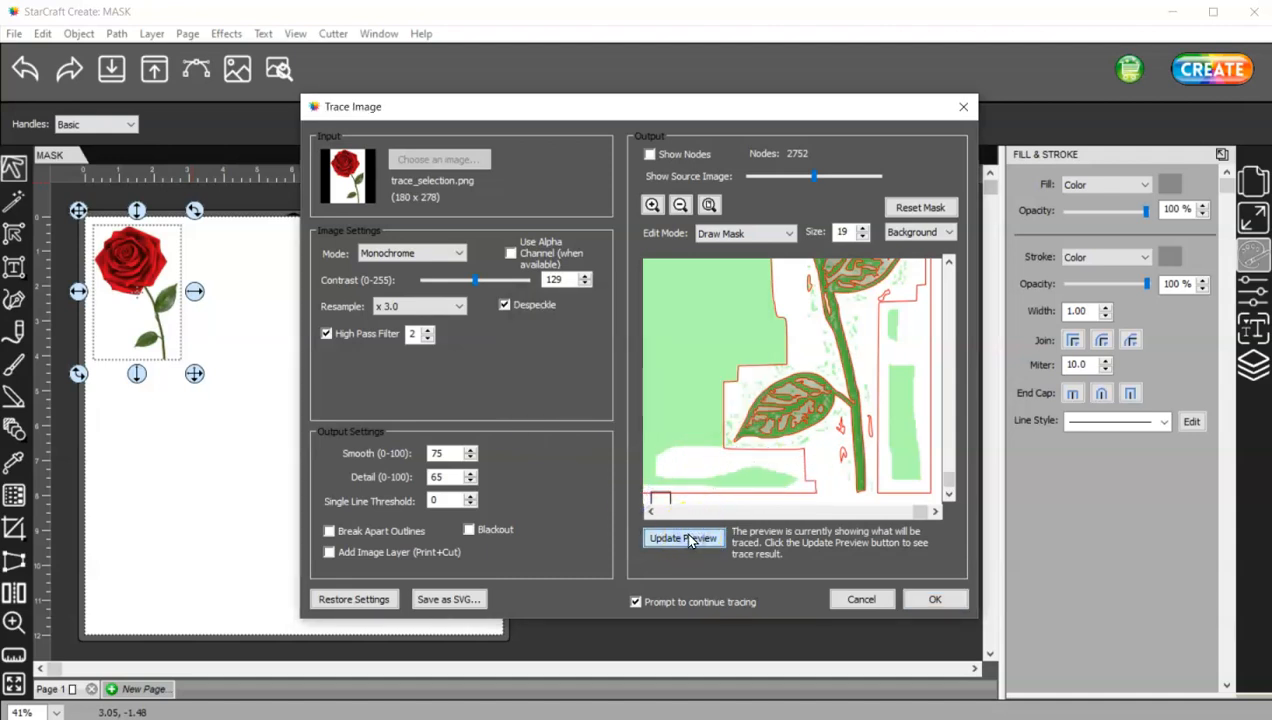
pyautogui.click(890, 513)
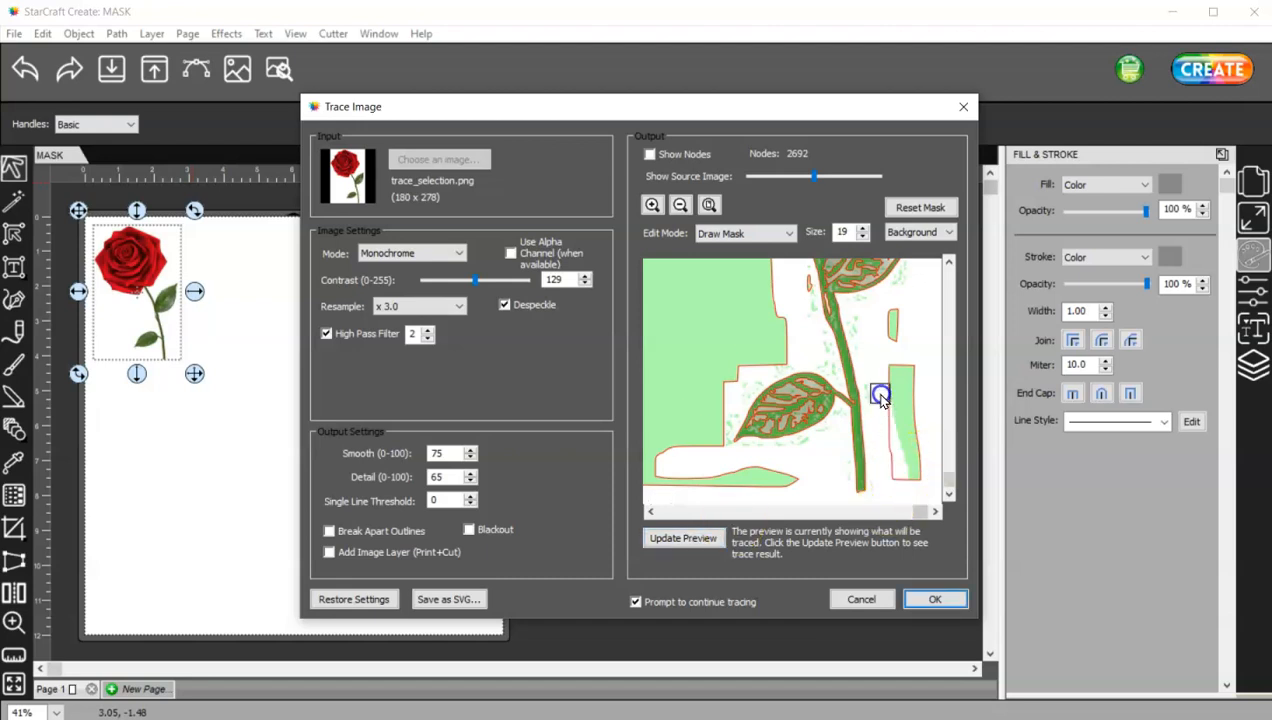
# Mask the leftover green strips on the right side of the lower stem and update the preview.
pyautogui.moveTo(899, 347)
pyautogui.mouseDown()
pyautogui.moveTo(900, 469)
pyautogui.moveTo(911, 383)
pyautogui.mouseUp()
pyautogui.click(685, 539)
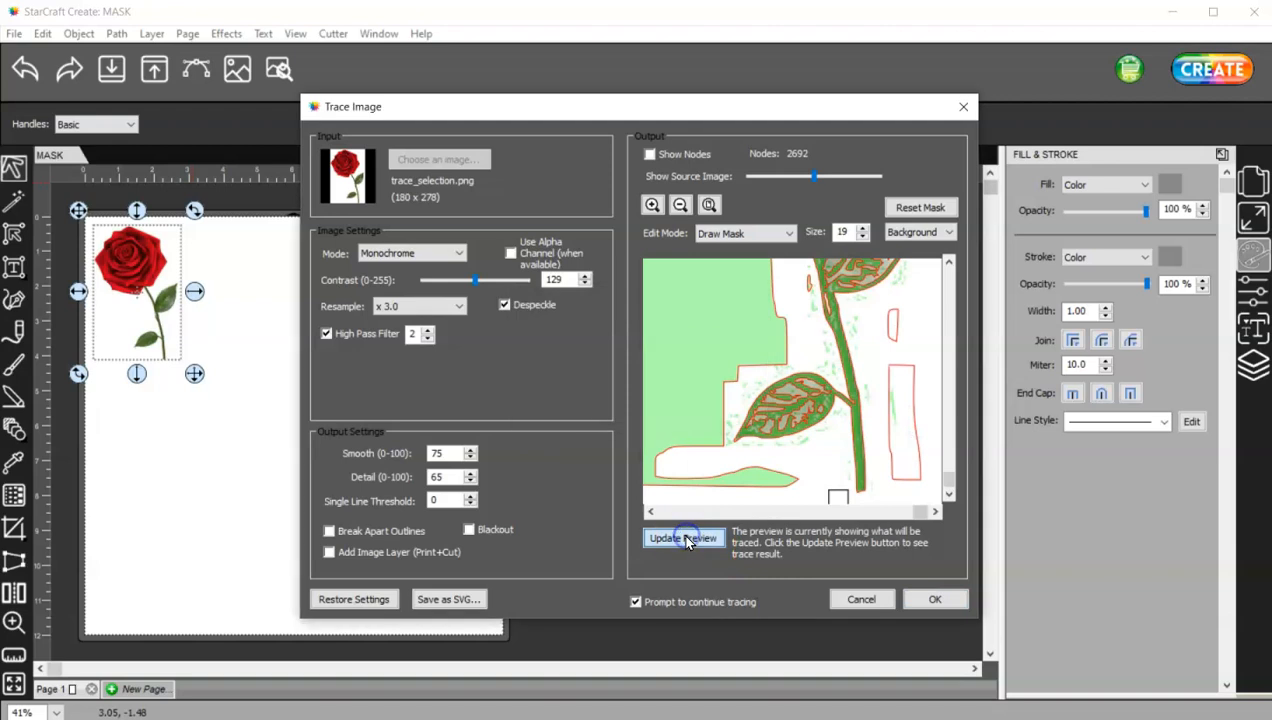
pyautogui.click(748, 555)
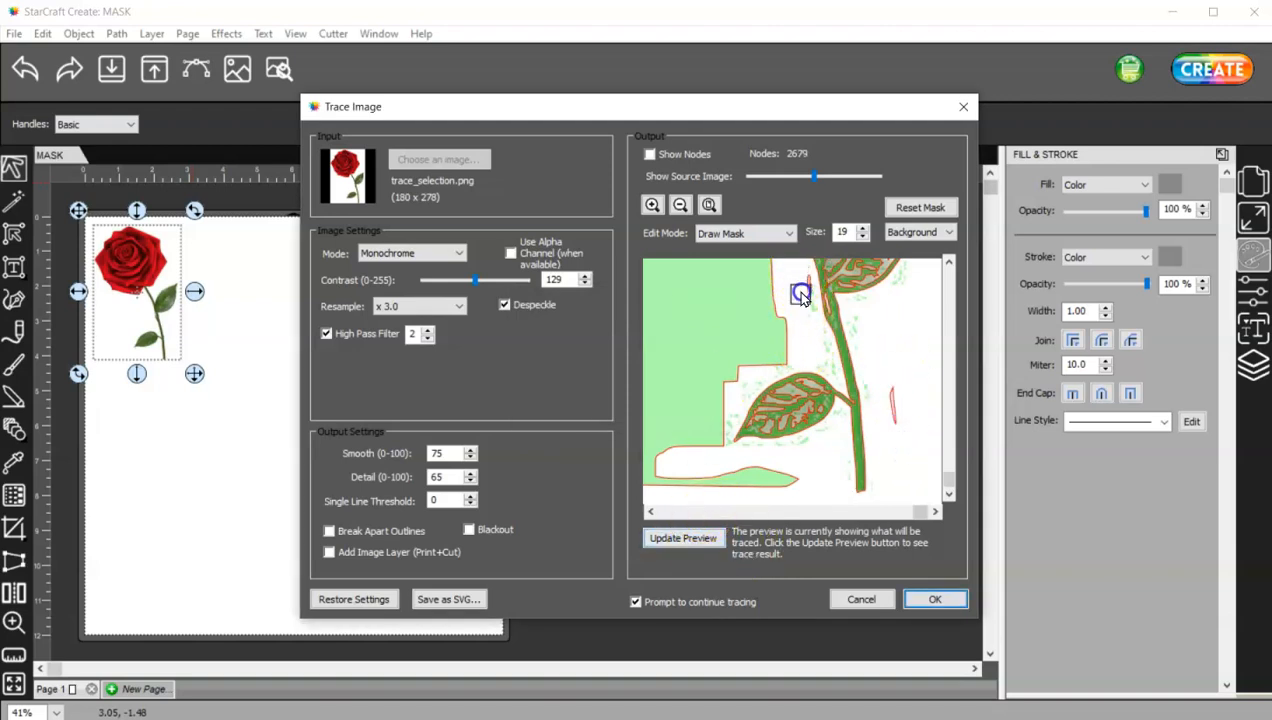
# Paint out the green block's stepped edge near the lower leaf and the remnant along the image's bottom, and update the preview.
pyautogui.moveTo(796, 287)
pyautogui.mouseDown()
pyautogui.moveTo(768, 280)
pyautogui.moveTo(785, 347)
pyautogui.mouseUp()
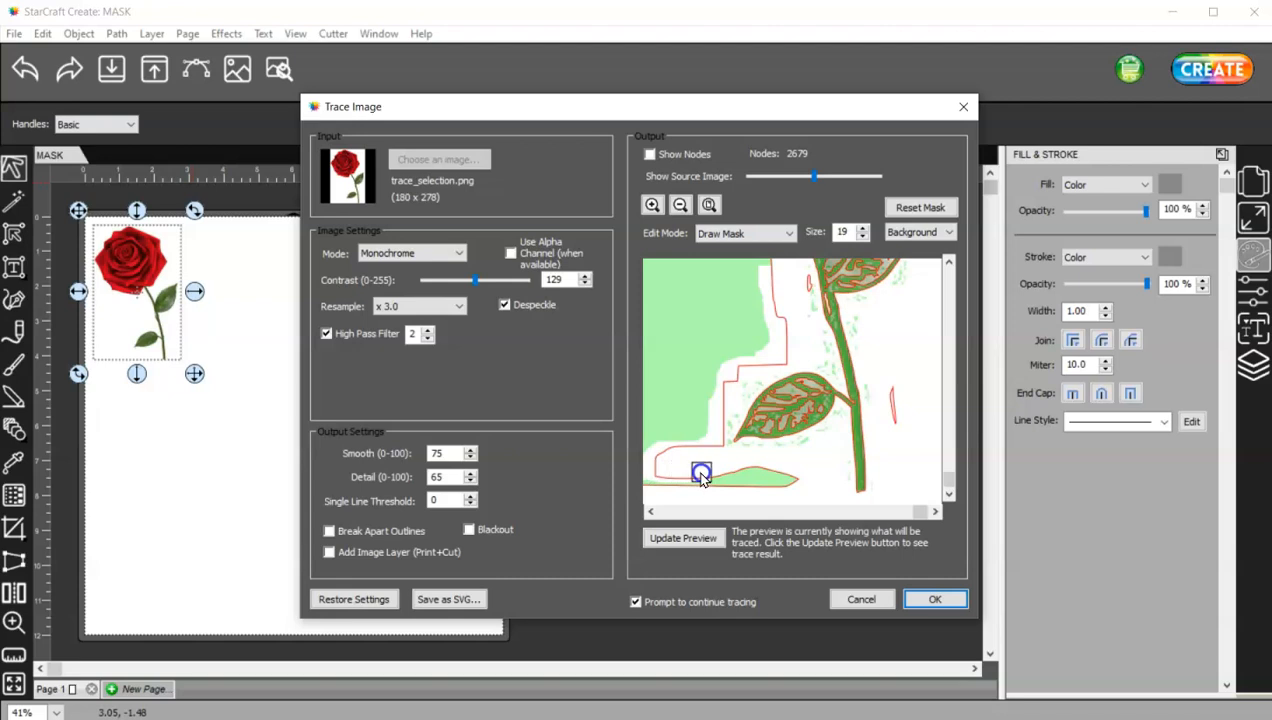
pyautogui.click(704, 538)
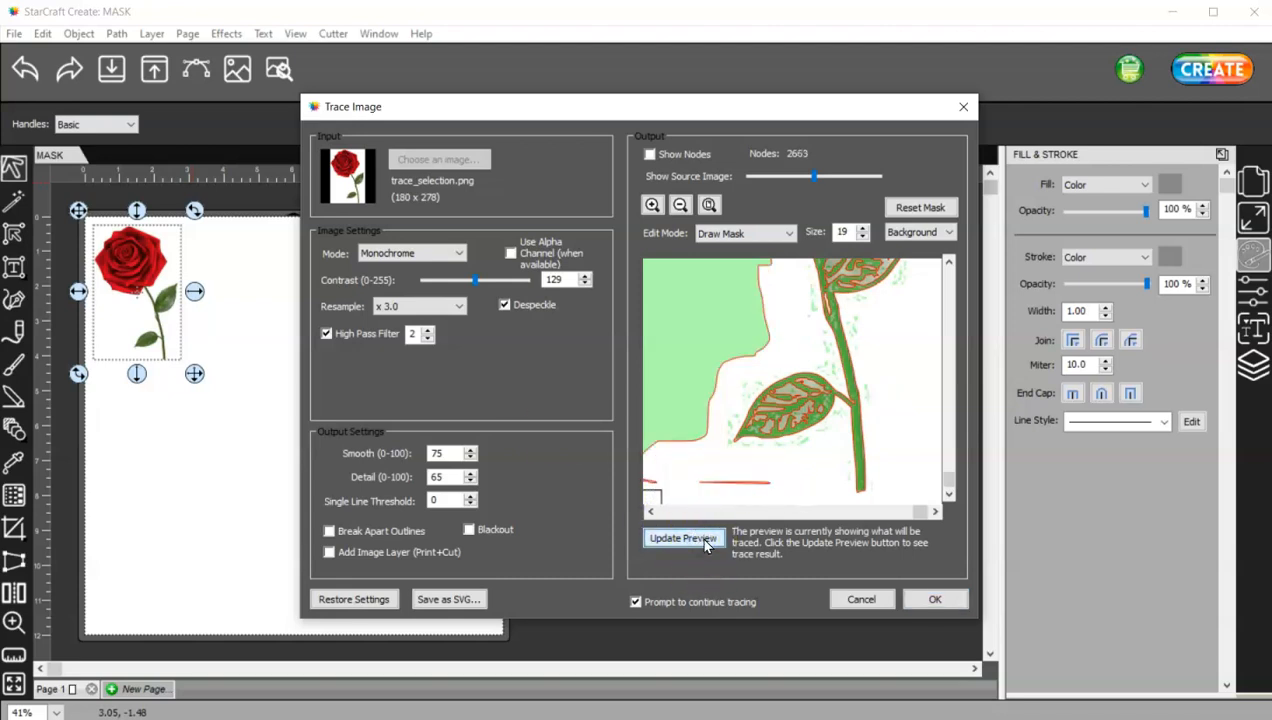
pyautogui.click(678, 538)
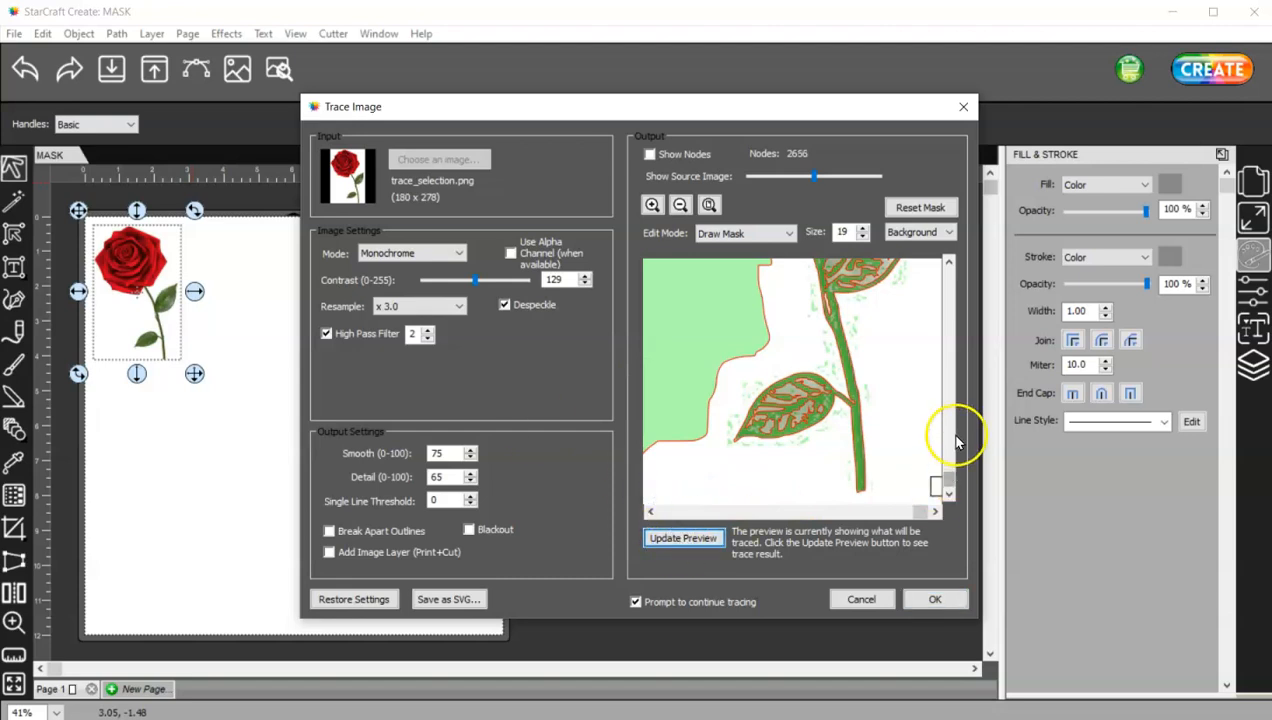
# Mask the upper edge of the green block directly beneath the rose bloom and update the preview.
pyautogui.moveTo(949, 466); pyautogui.dragTo(951, 434)
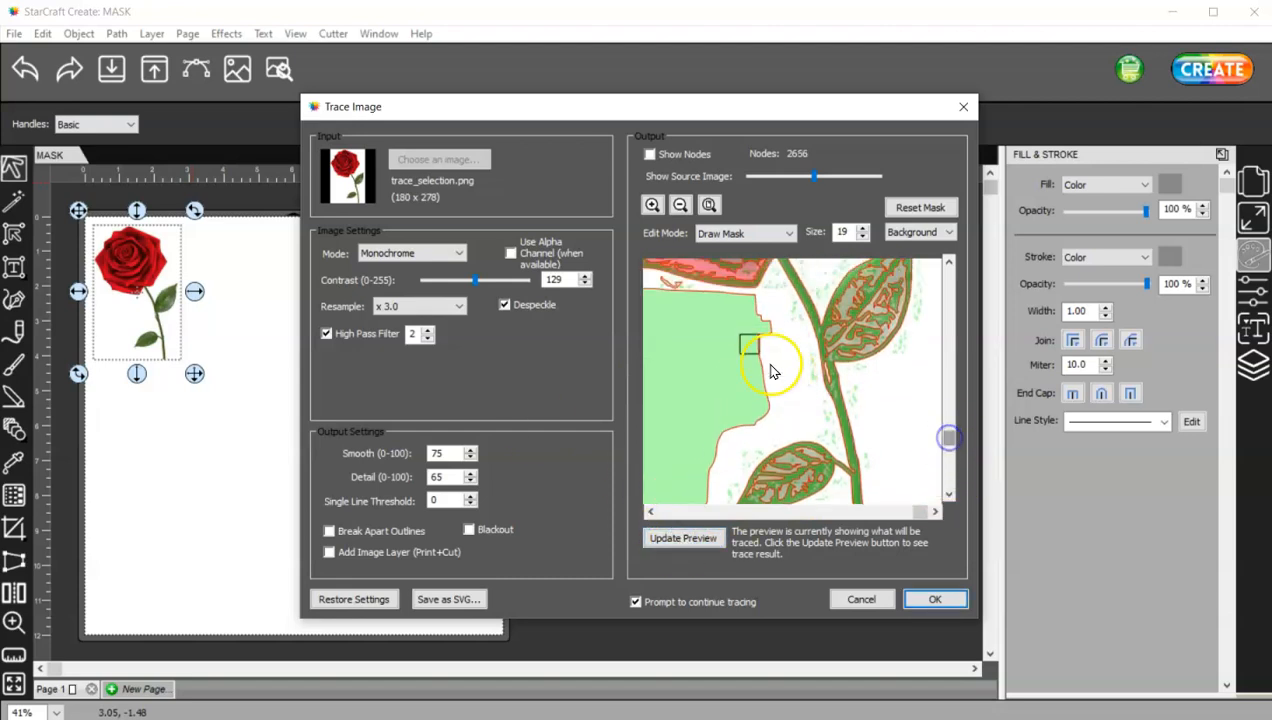
pyautogui.click(664, 296)
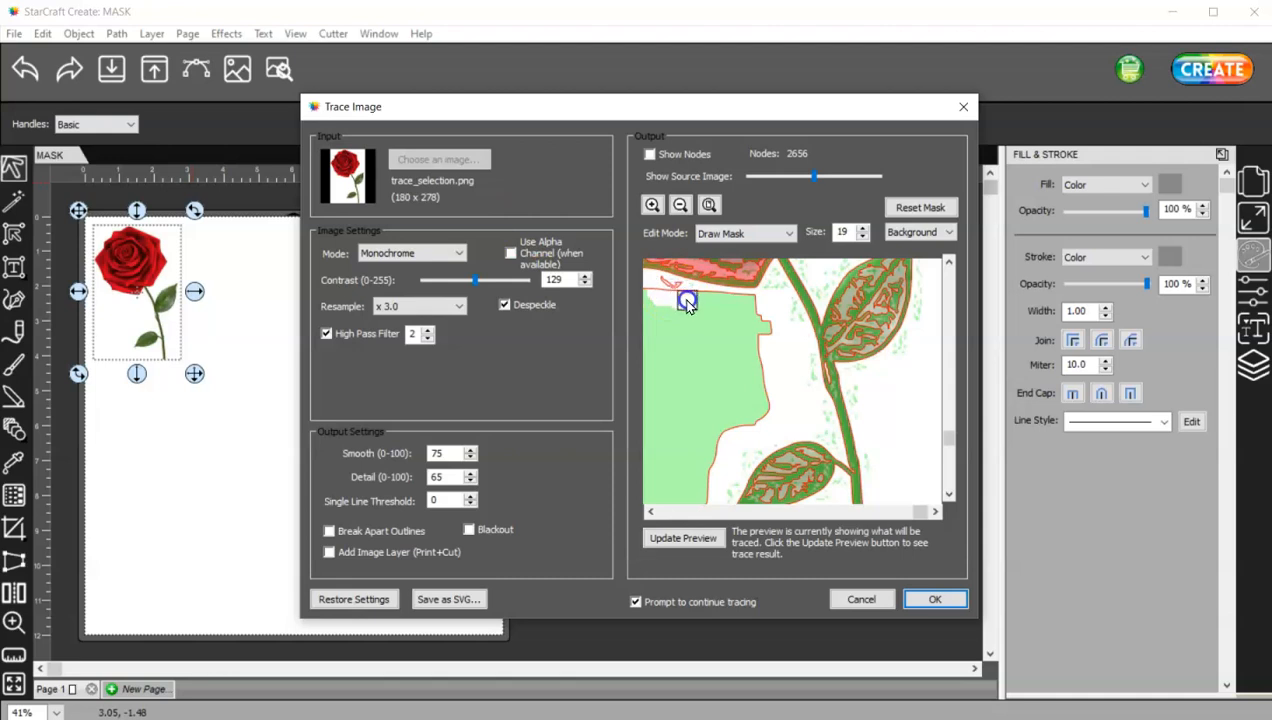
pyautogui.moveTo(757, 306); pyautogui.dragTo(703, 306)
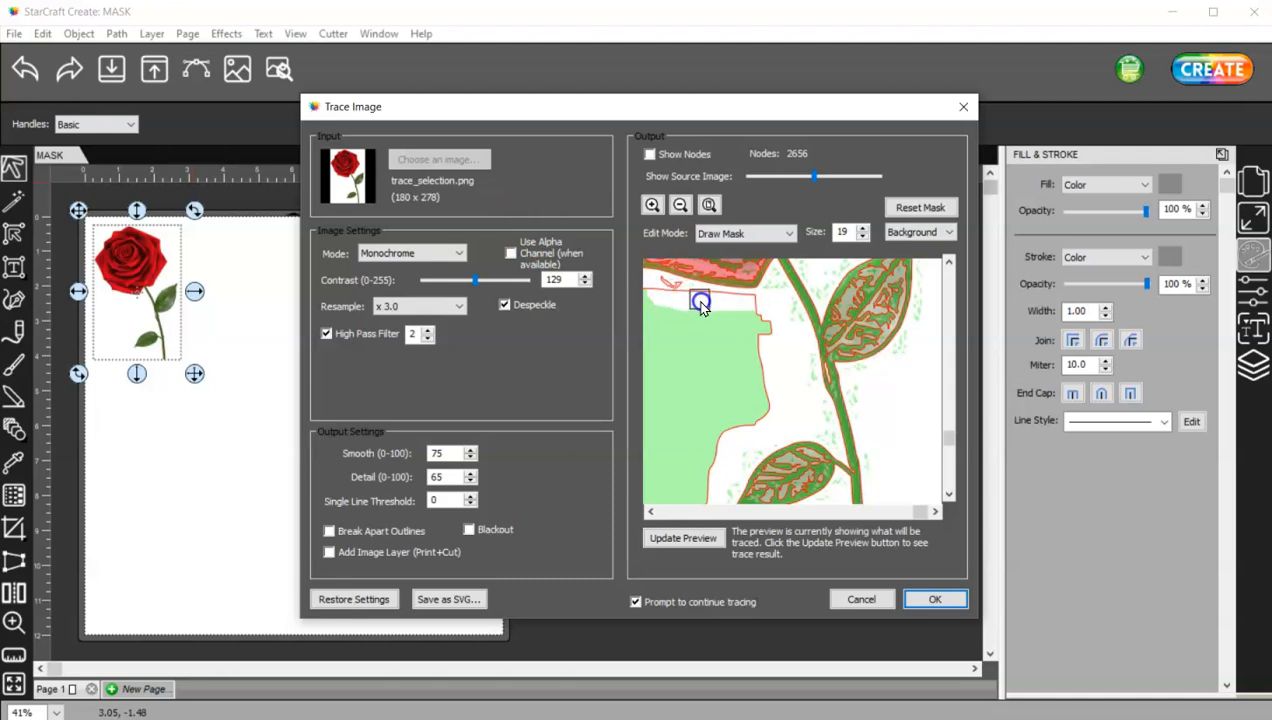
pyautogui.click(690, 538)
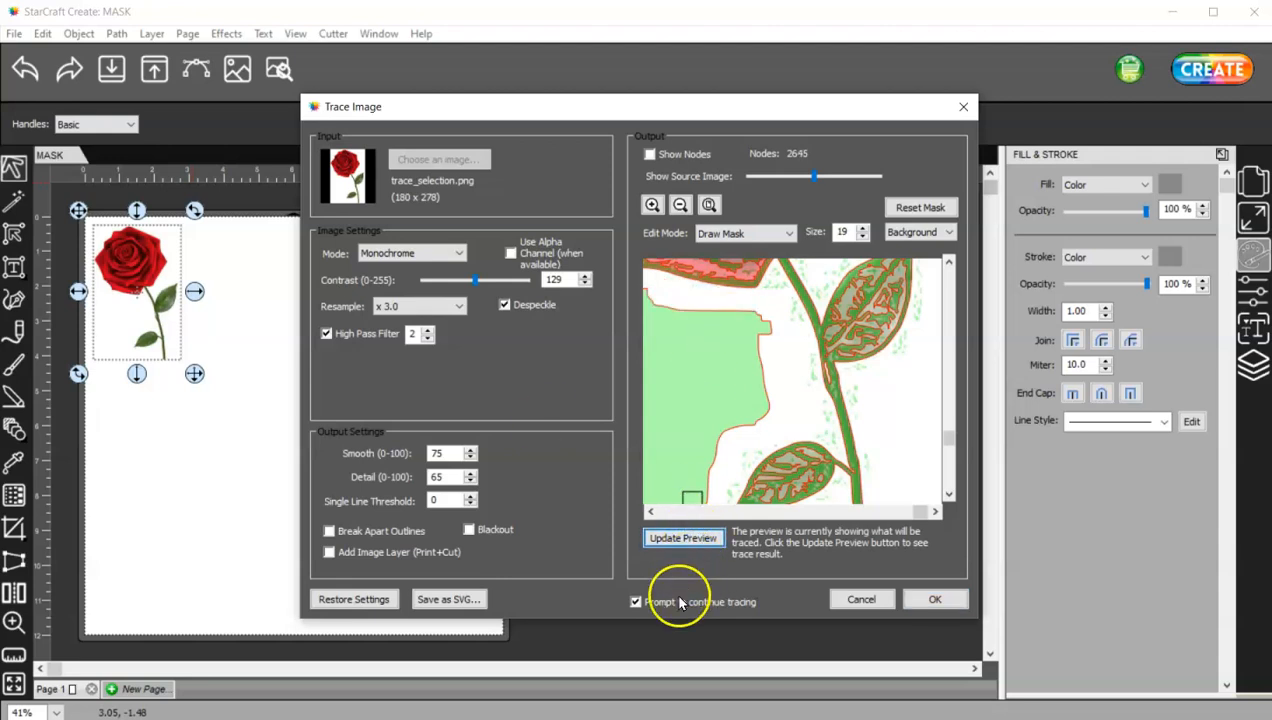
pyautogui.moveTo(924, 513); pyautogui.dragTo(661, 511)
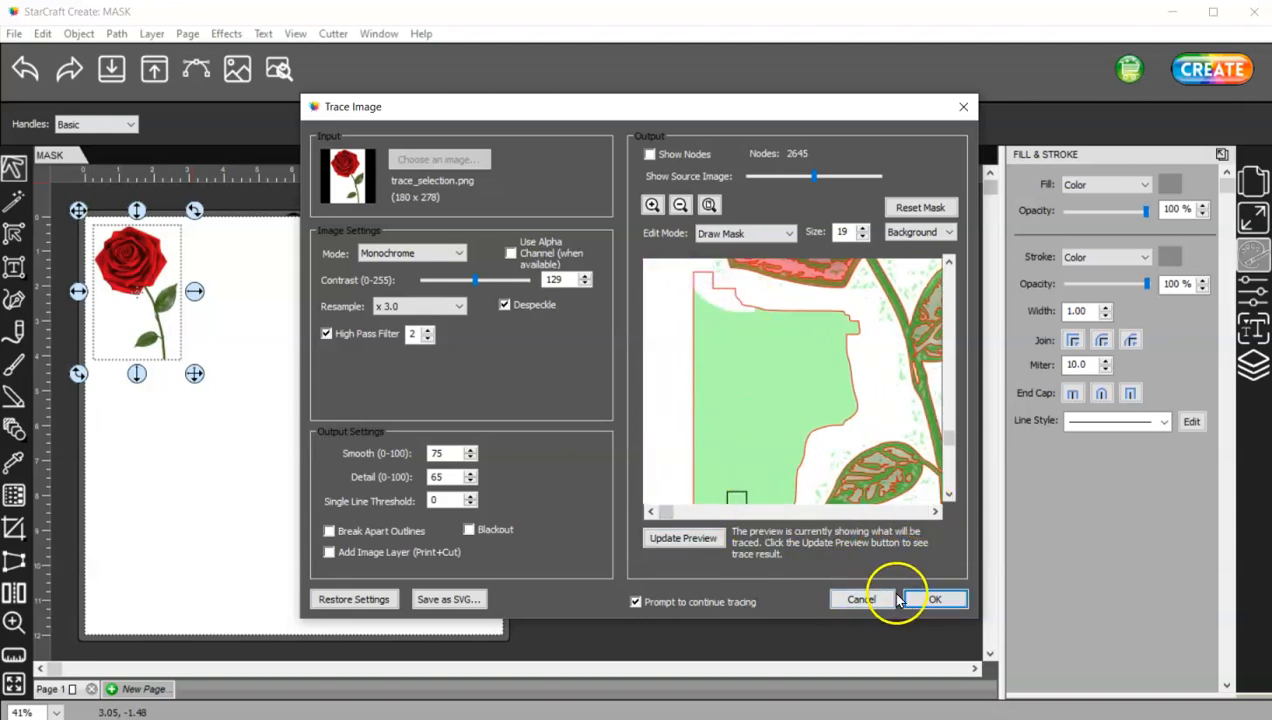
pyautogui.click(693, 538)
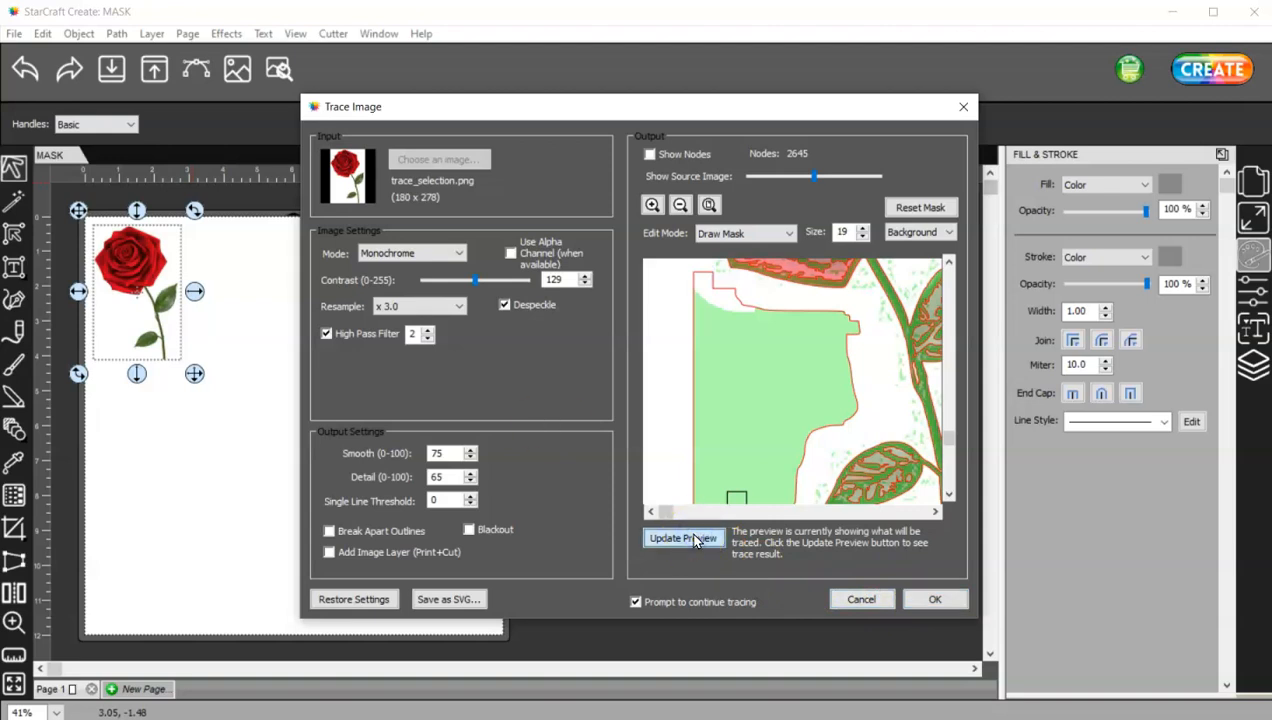
pyautogui.click(800, 345)
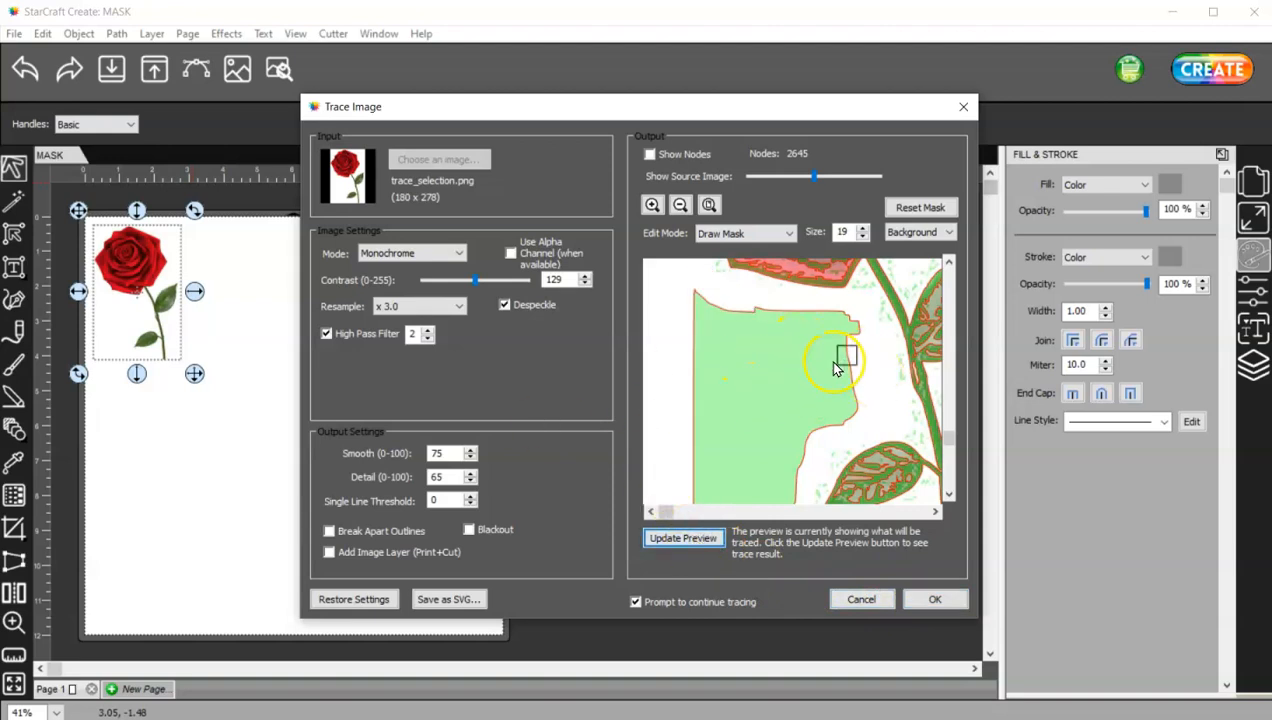
# Paint out the stray outline beside the bloom's upper-left edge and update the preview.
pyautogui.moveTo(950, 440); pyautogui.dragTo(948, 264)
pyautogui.click(680, 344)
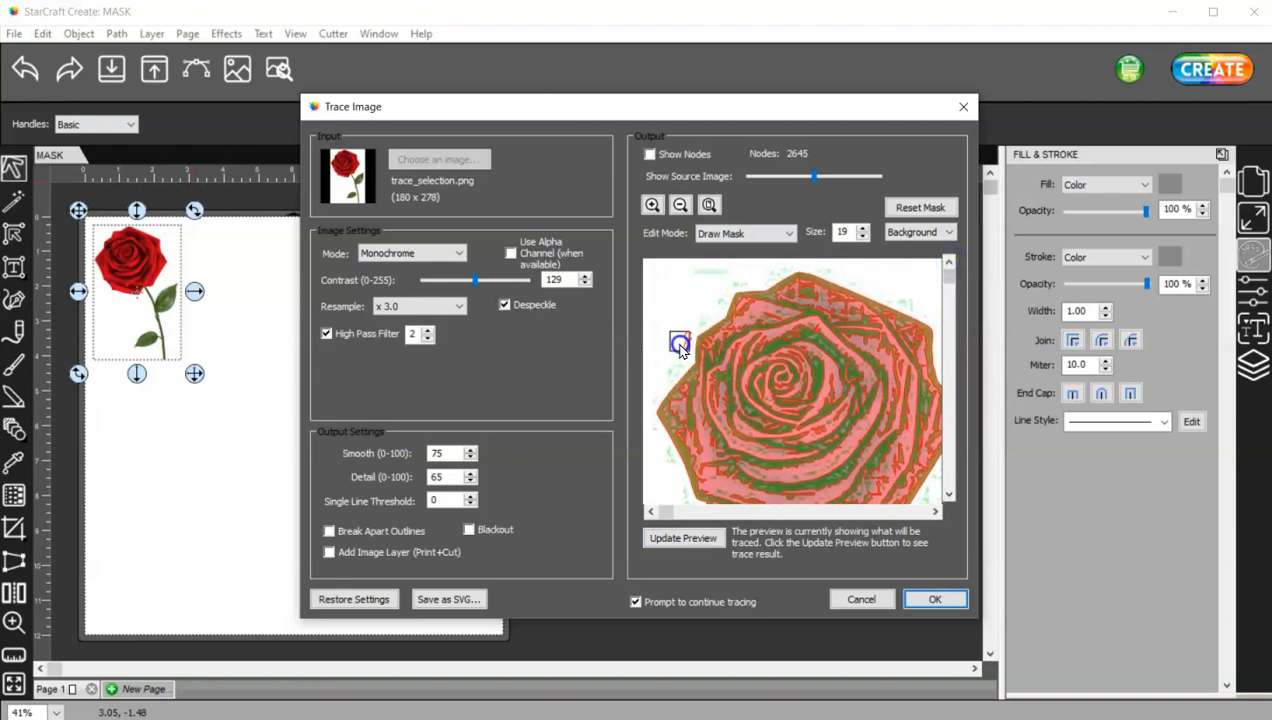
pyautogui.moveTo(946, 275); pyautogui.dragTo(951, 289)
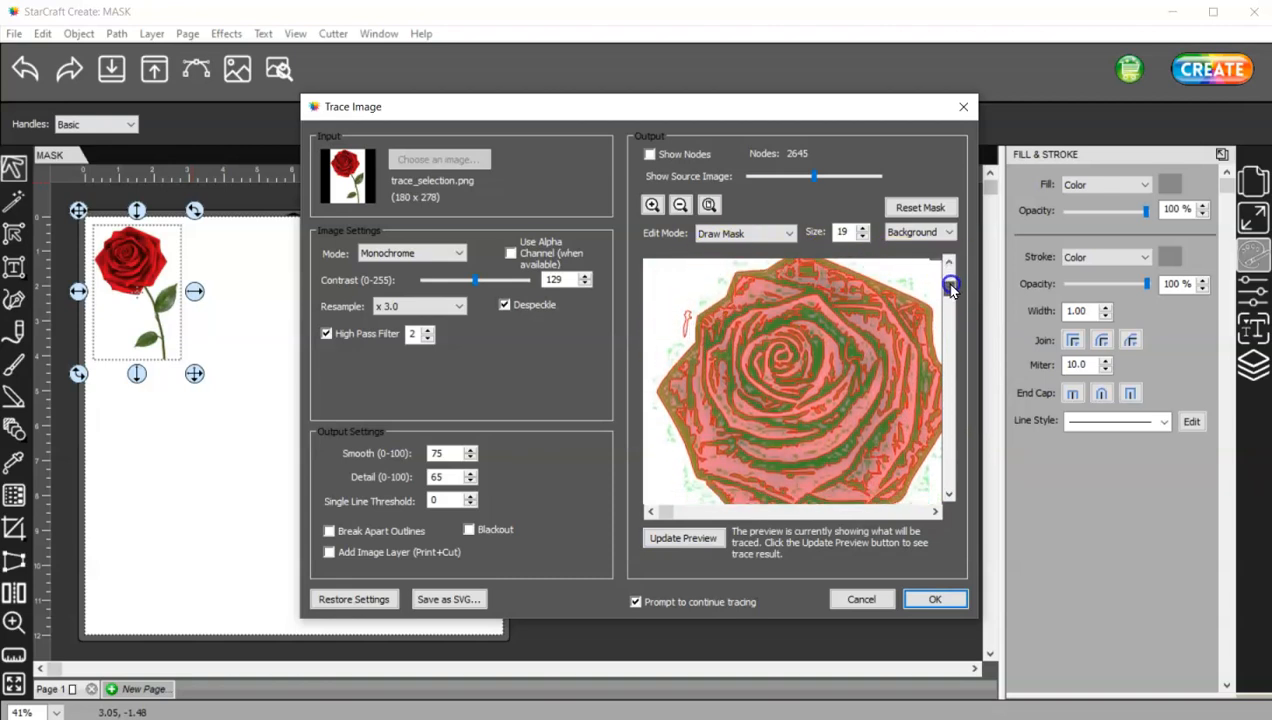
pyautogui.click(684, 539)
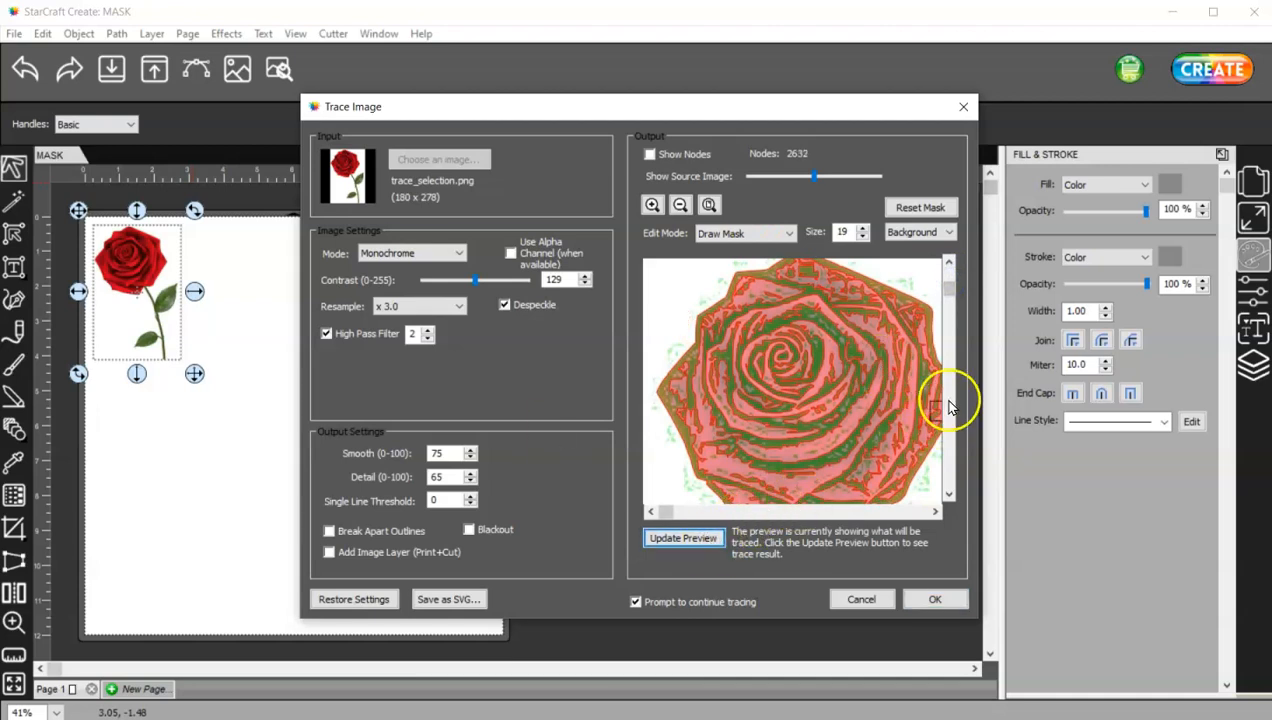
# Set the mask size to 50 with the Background option and paint over the entire rose bloom.
pyautogui.click(679, 206)
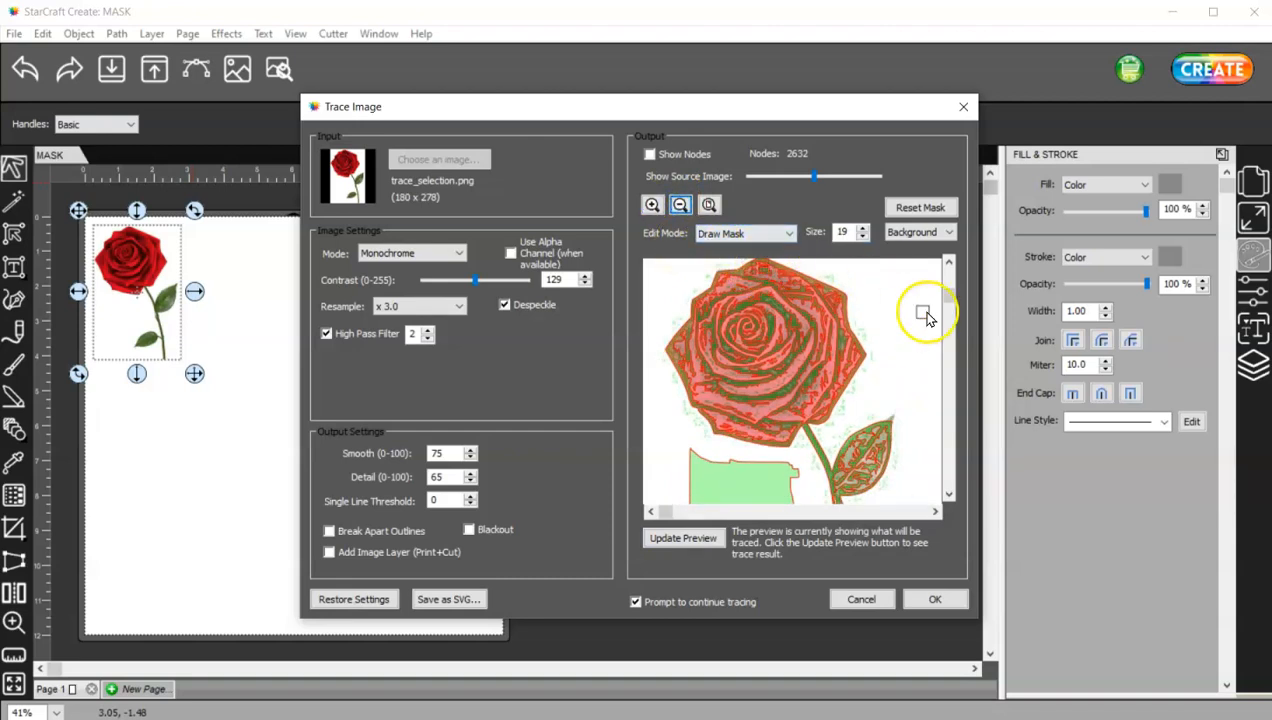
pyautogui.click(949, 284)
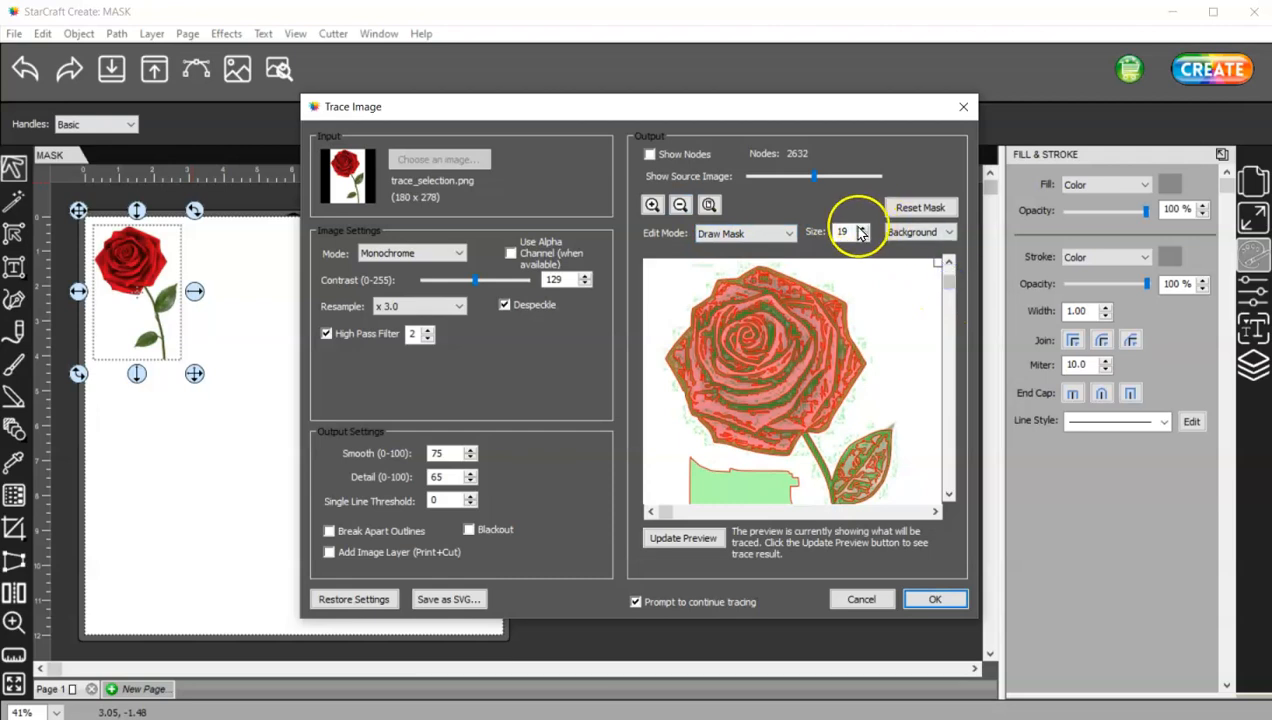
pyautogui.doubleClick(853, 230)
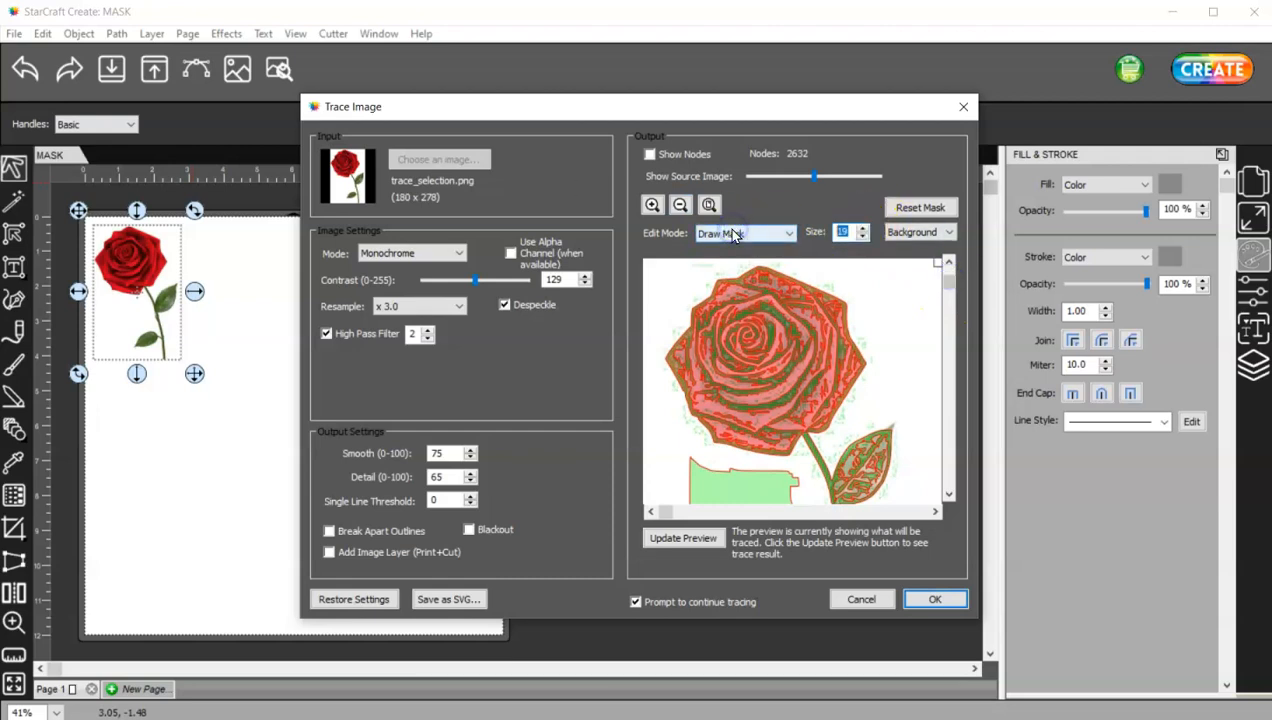
pyautogui.write('50')
pyautogui.click(912, 231)
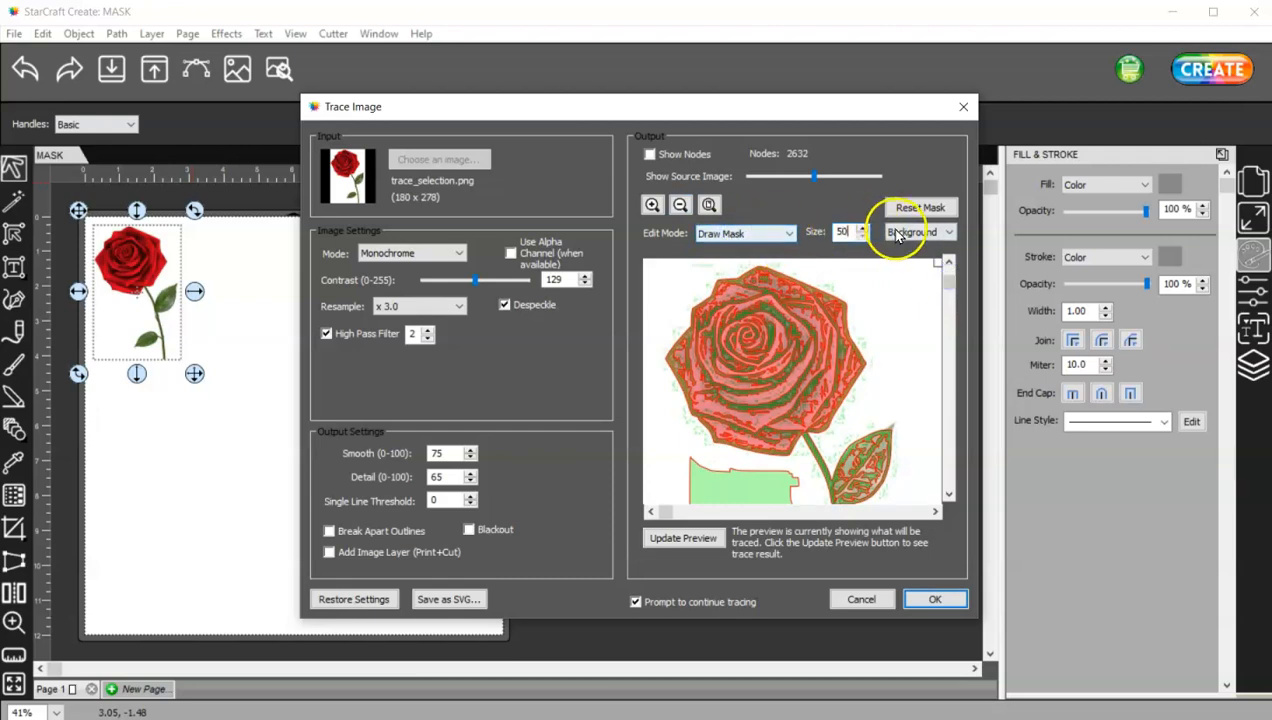
pyautogui.click(900, 258)
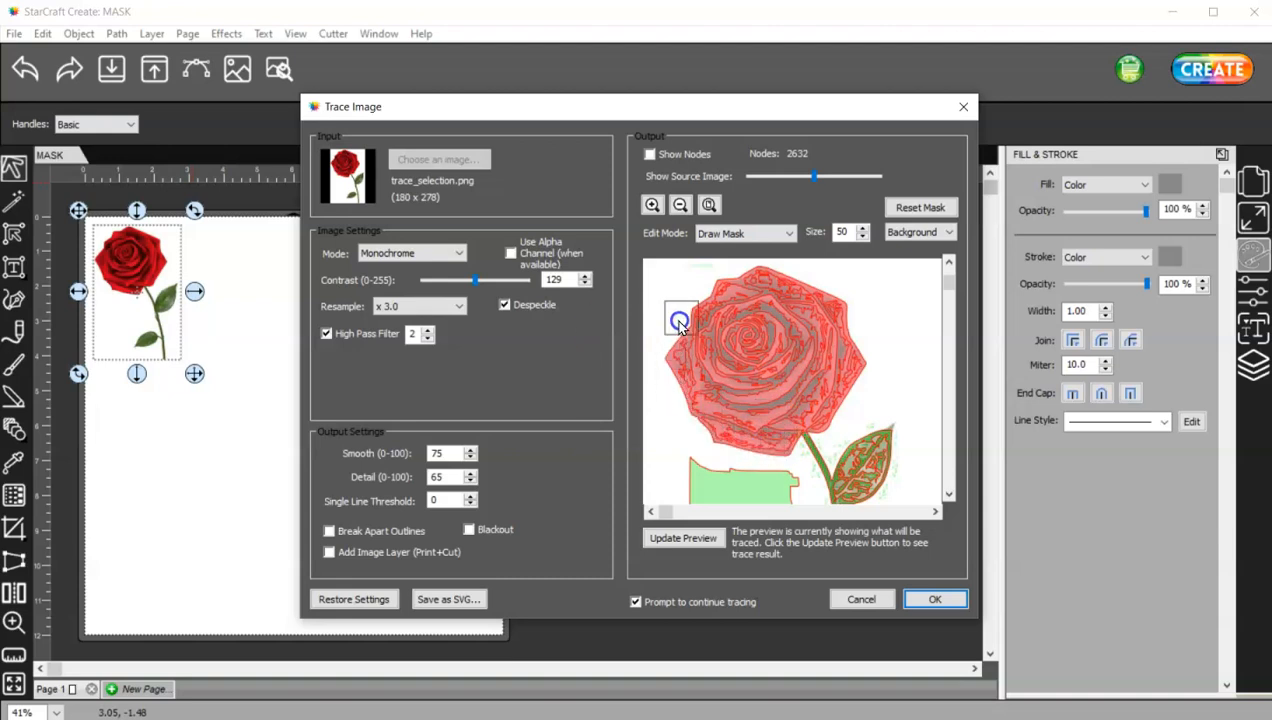
pyautogui.moveTo(845, 303); pyautogui.dragTo(726, 402)
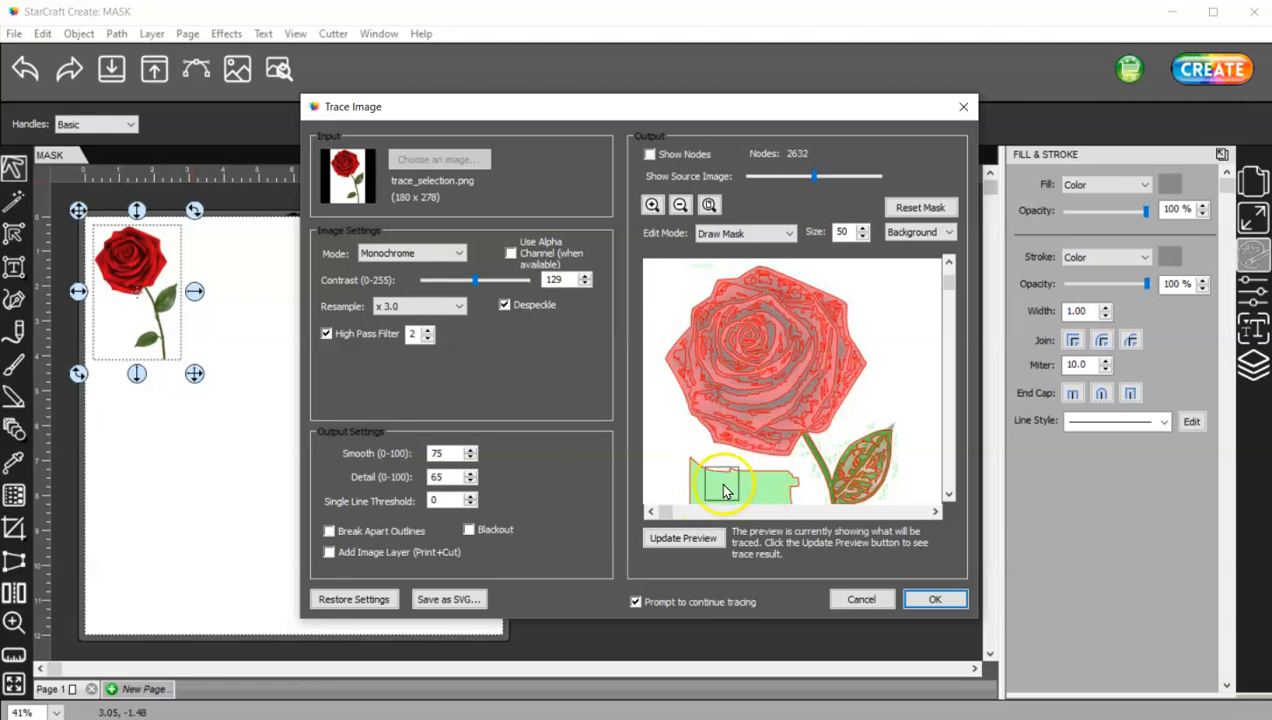
# Paint out the whole green block below the bloom, left of the stem, and update the trace preview.
pyautogui.moveTo(948, 278); pyautogui.dragTo(945, 484)
pyautogui.moveTo(681, 328)
pyautogui.mouseDown()
pyautogui.moveTo(771, 352)
pyautogui.moveTo(768, 410)
pyautogui.moveTo(736, 456)
pyautogui.moveTo(680, 481)
pyautogui.moveTo(684, 392)
pyautogui.moveTo(680, 498)
pyautogui.mouseUp()
pyautogui.click(681, 539)
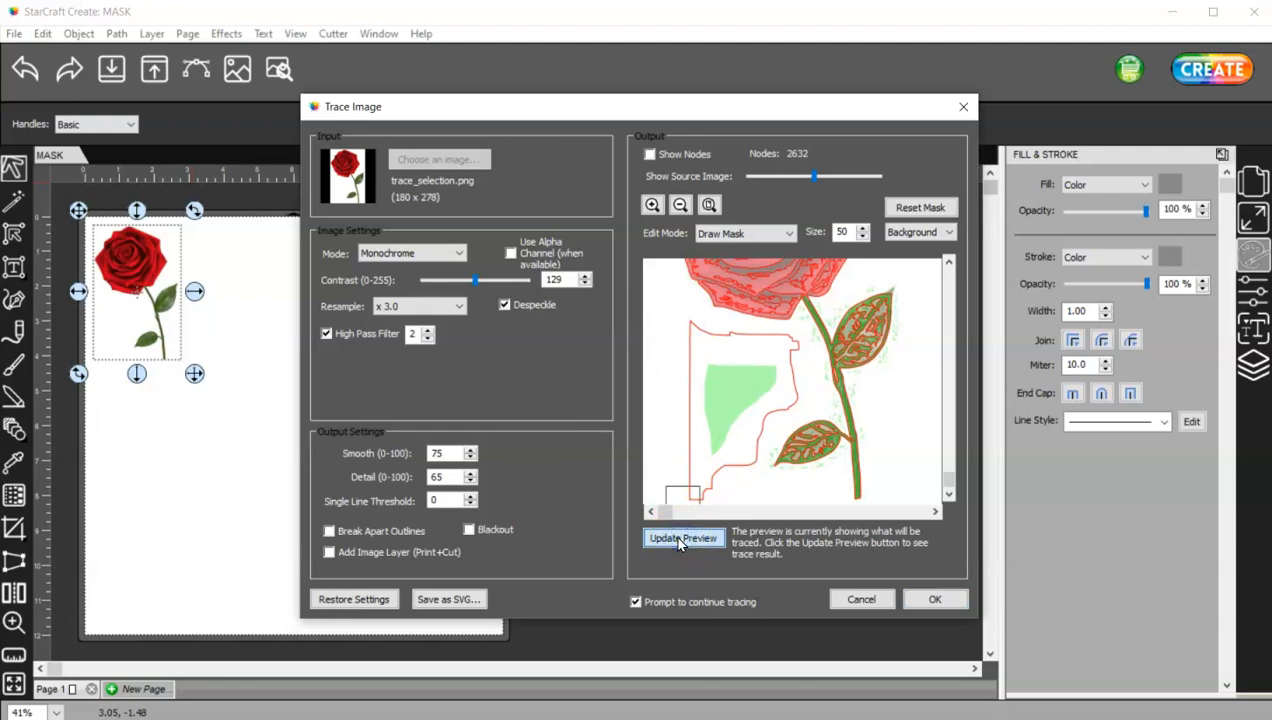
pyautogui.moveTo(710, 364)
pyautogui.mouseDown()
pyautogui.moveTo(708, 436)
pyautogui.moveTo(769, 369)
pyautogui.moveTo(721, 366)
pyautogui.moveTo(695, 385)
pyautogui.mouseUp()
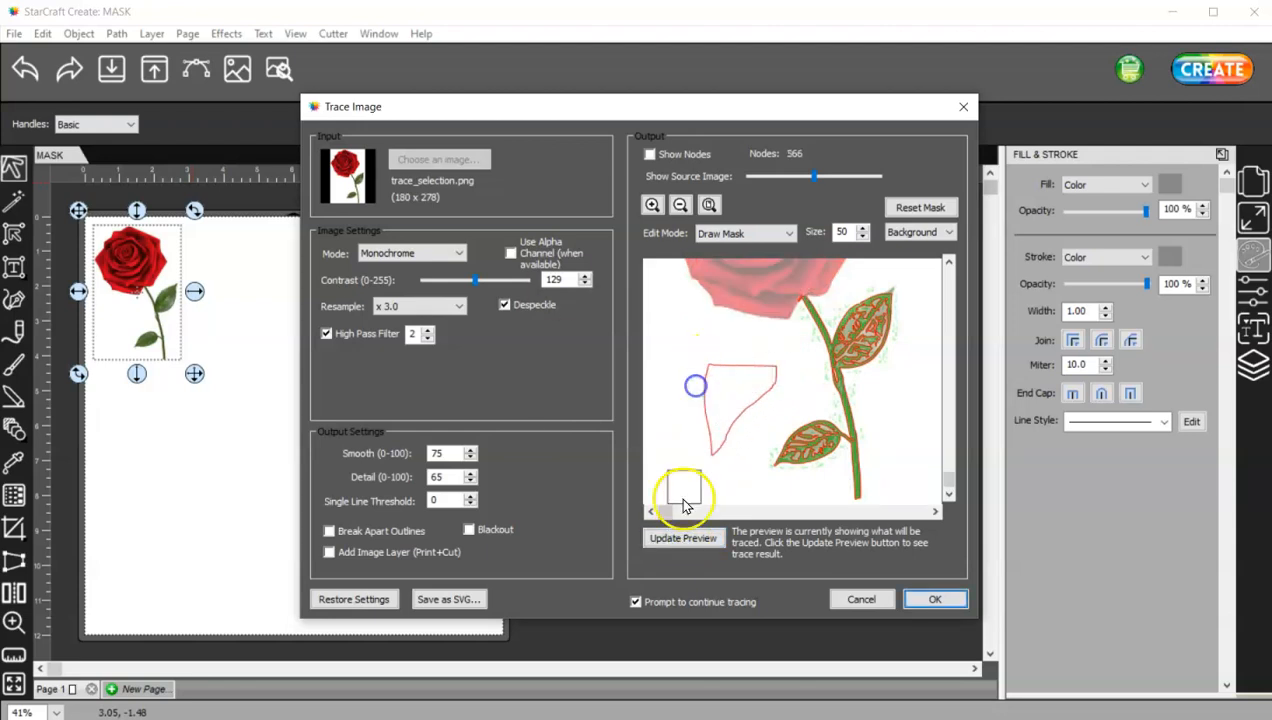
pyautogui.click(680, 539)
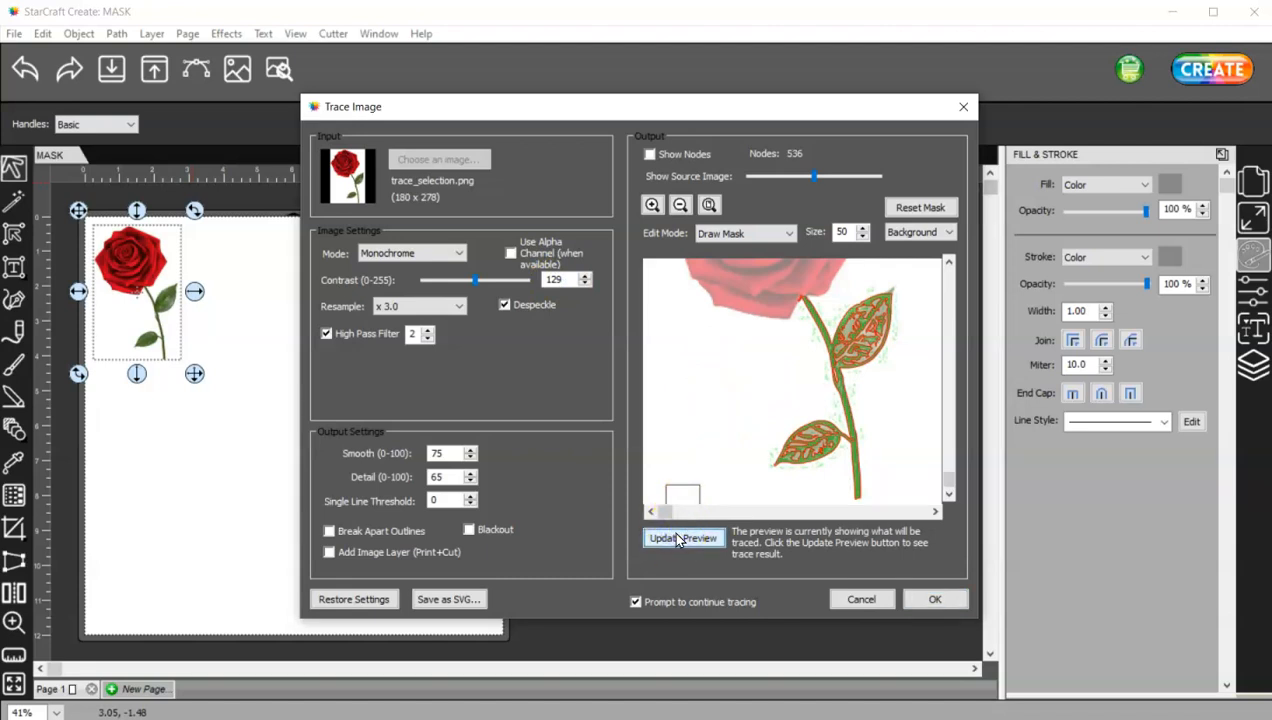
# Reduce the mask size to 4, paint out the stray outline where the stem meets the bloom, and update the preview.
pyautogui.moveTo(949, 480); pyautogui.dragTo(950, 377)
pyautogui.click(652, 205)
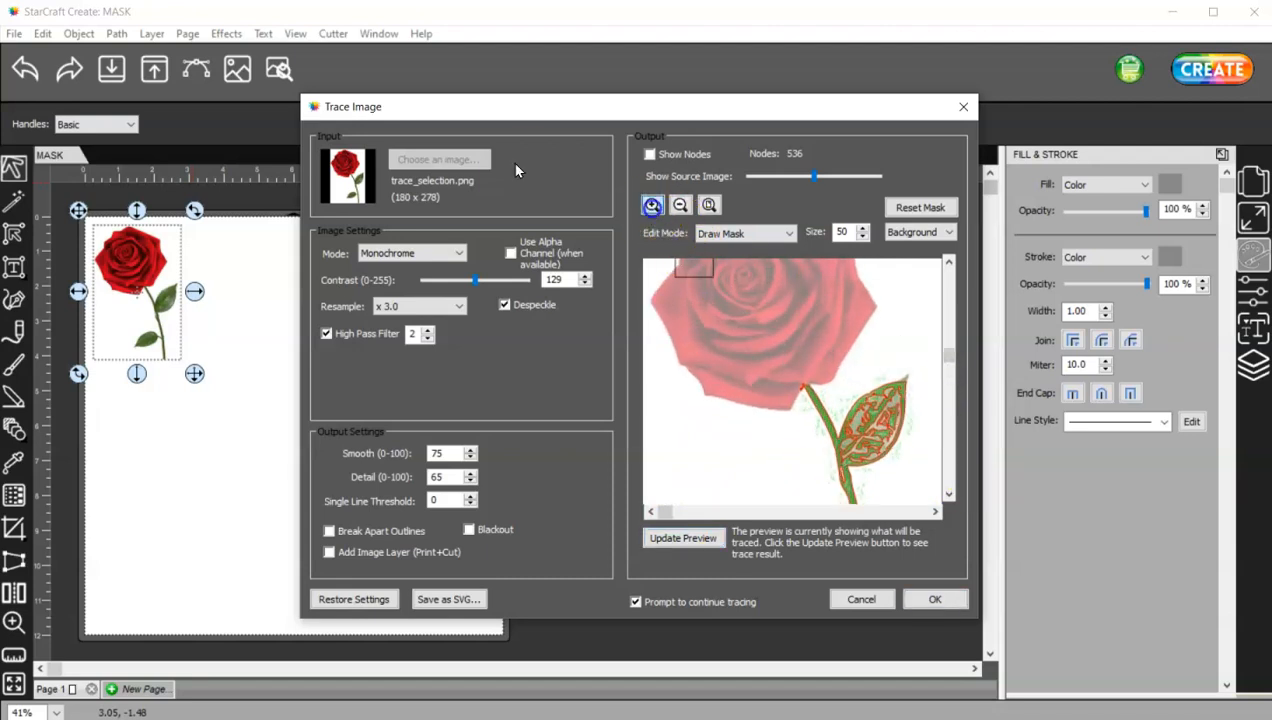
pyautogui.click(683, 514)
pyautogui.click(683, 538)
pyautogui.moveTo(660, 511); pyautogui.dragTo(798, 511)
pyautogui.moveTo(946, 318); pyautogui.dragTo(948, 374)
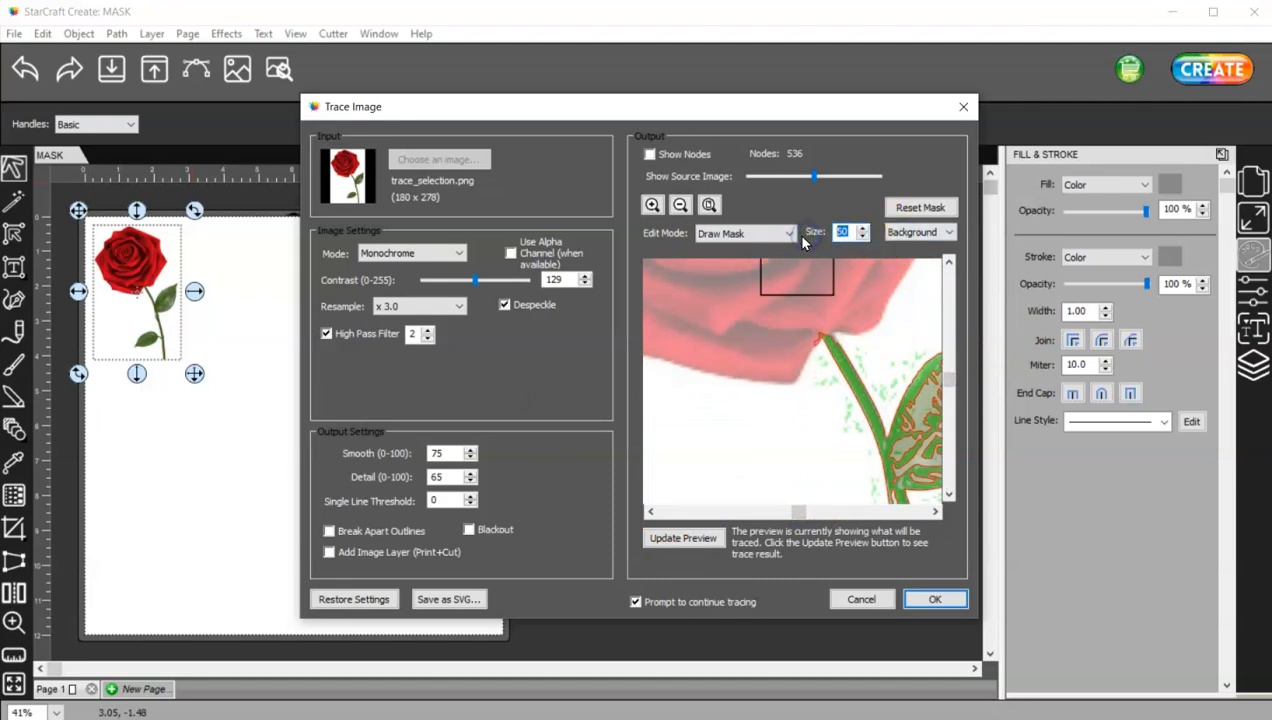
pyautogui.click(805, 358)
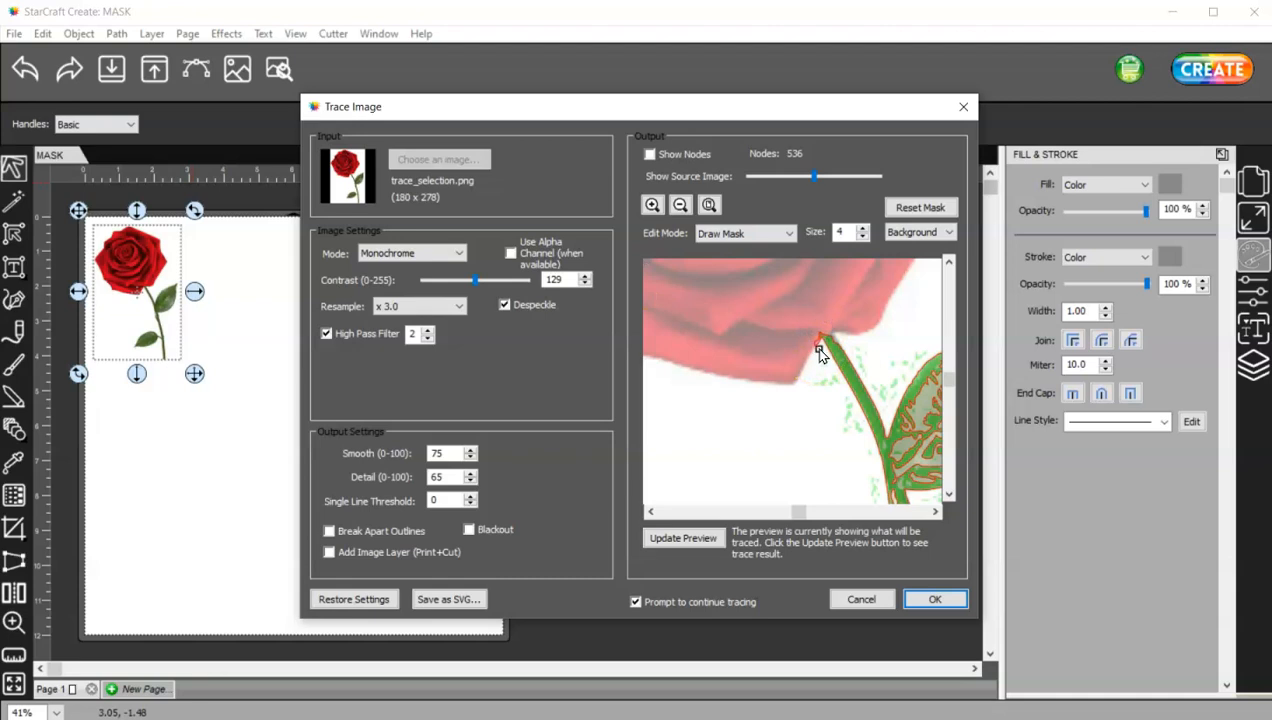
pyautogui.click(706, 539)
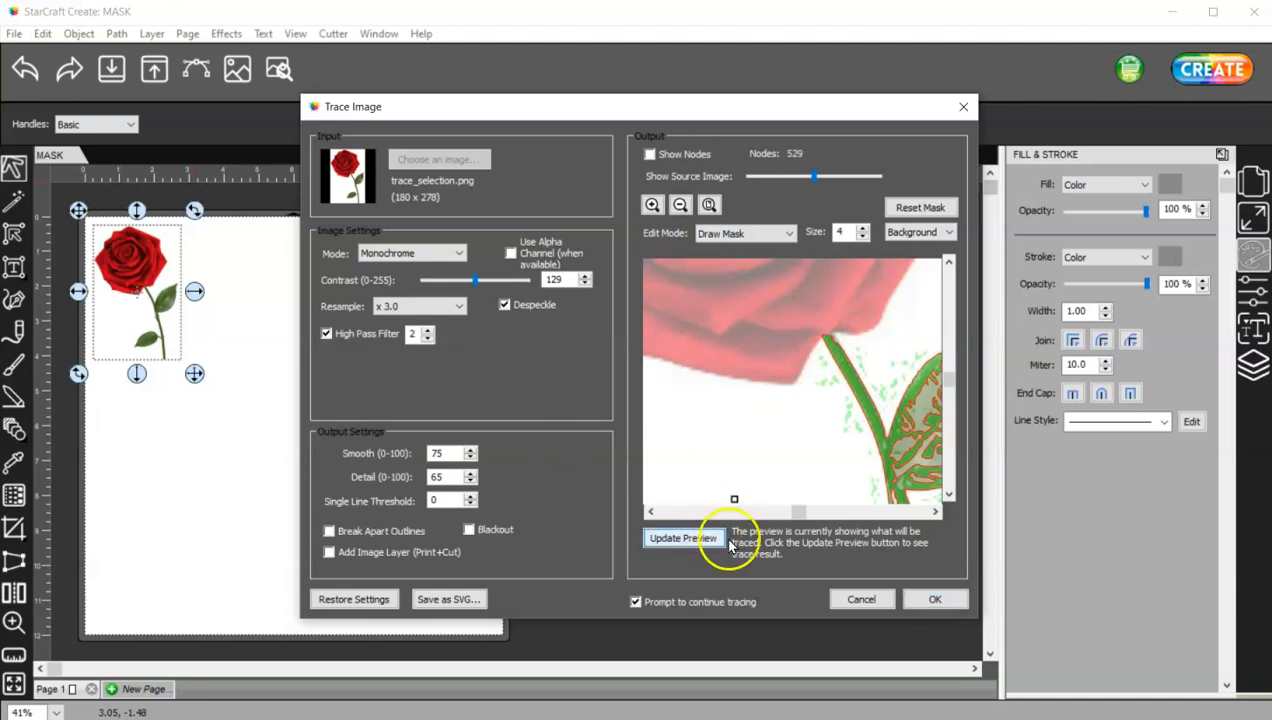
# Accept the trace without adding more layers and move the traced rose to the right of the original image.
pyautogui.click(929, 600)
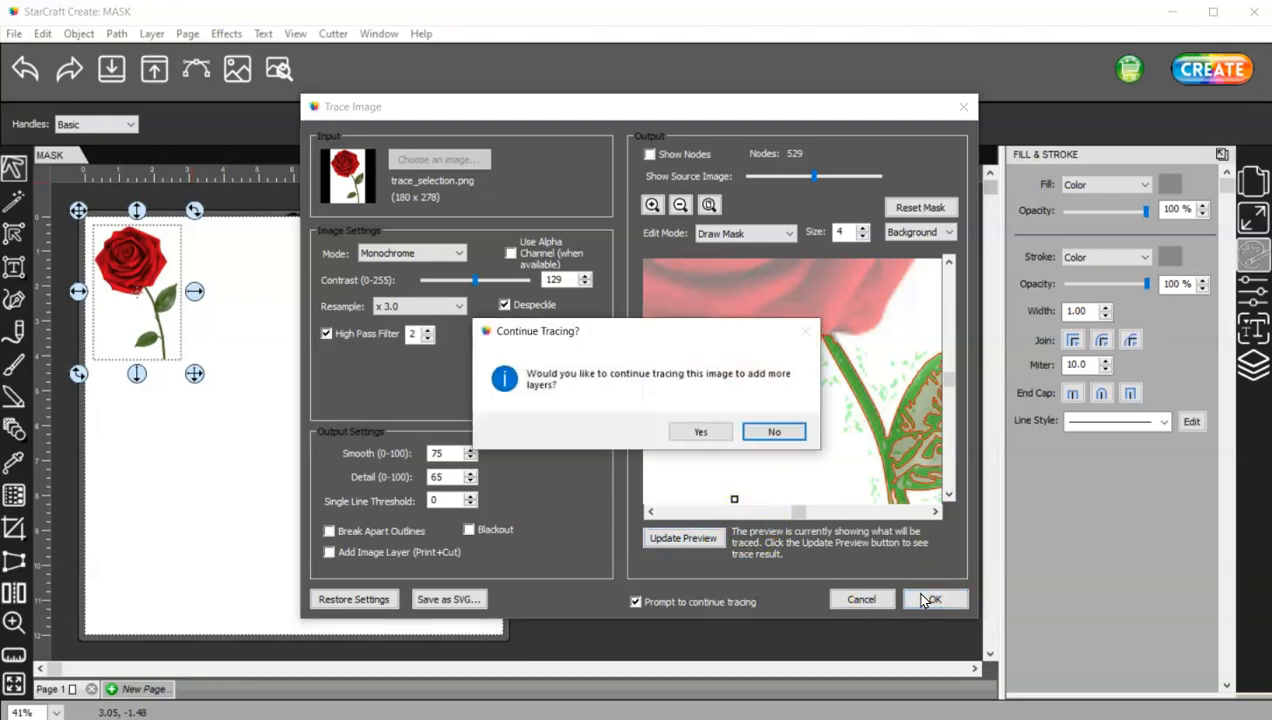
pyautogui.click(780, 430)
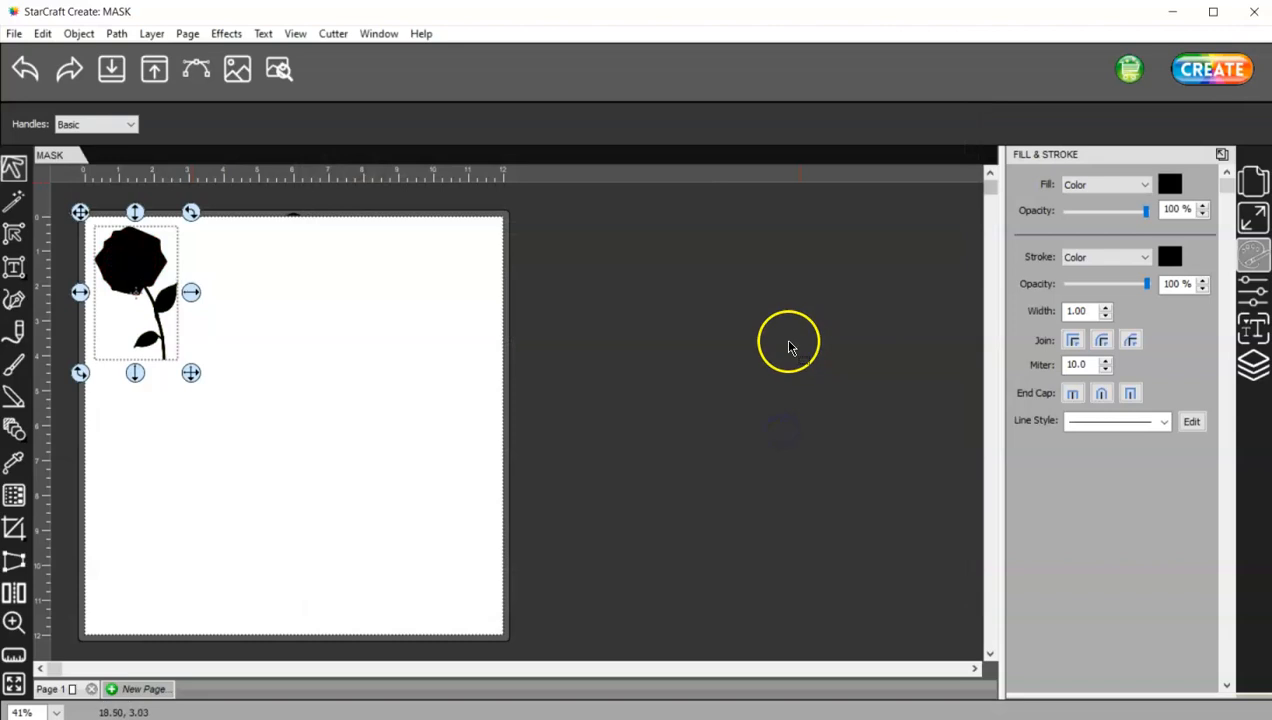
pyautogui.click(13, 168)
pyautogui.moveTo(116, 250); pyautogui.dragTo(266, 254)
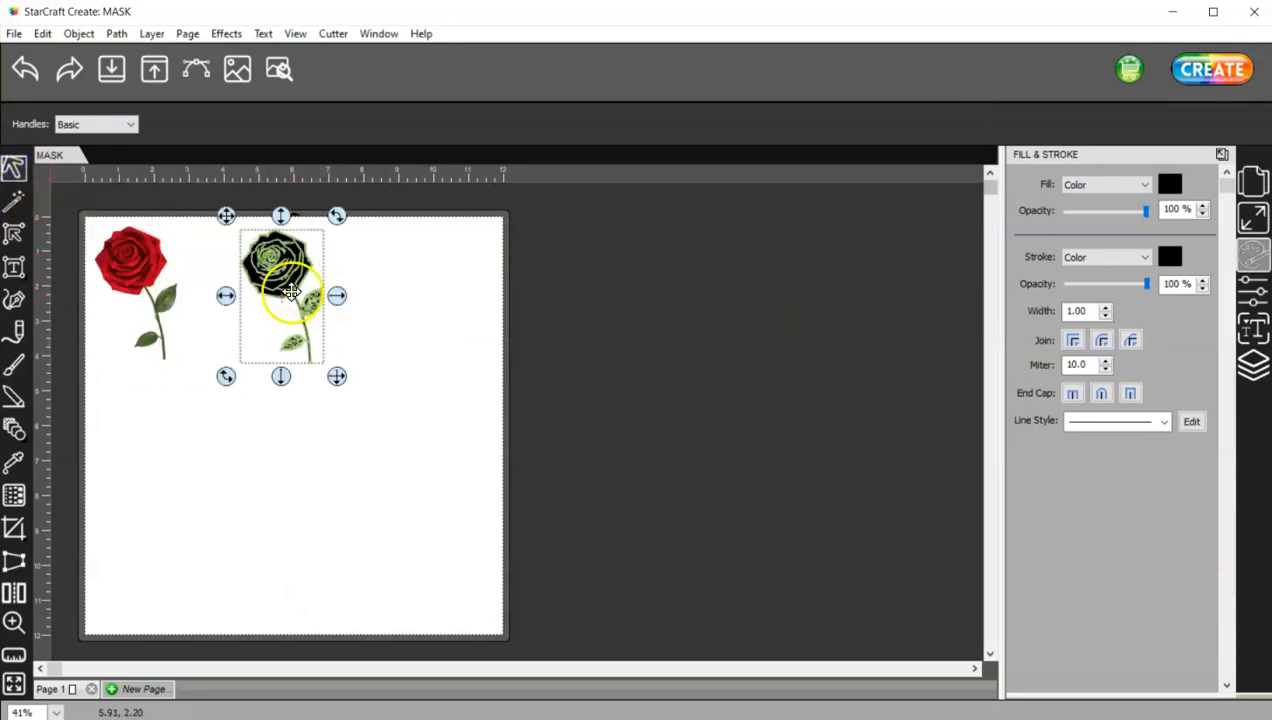
# Ungroup the traced rose and move its solid black silhouette to the right of the line-art layer.
pyautogui.rightClick(281, 274)
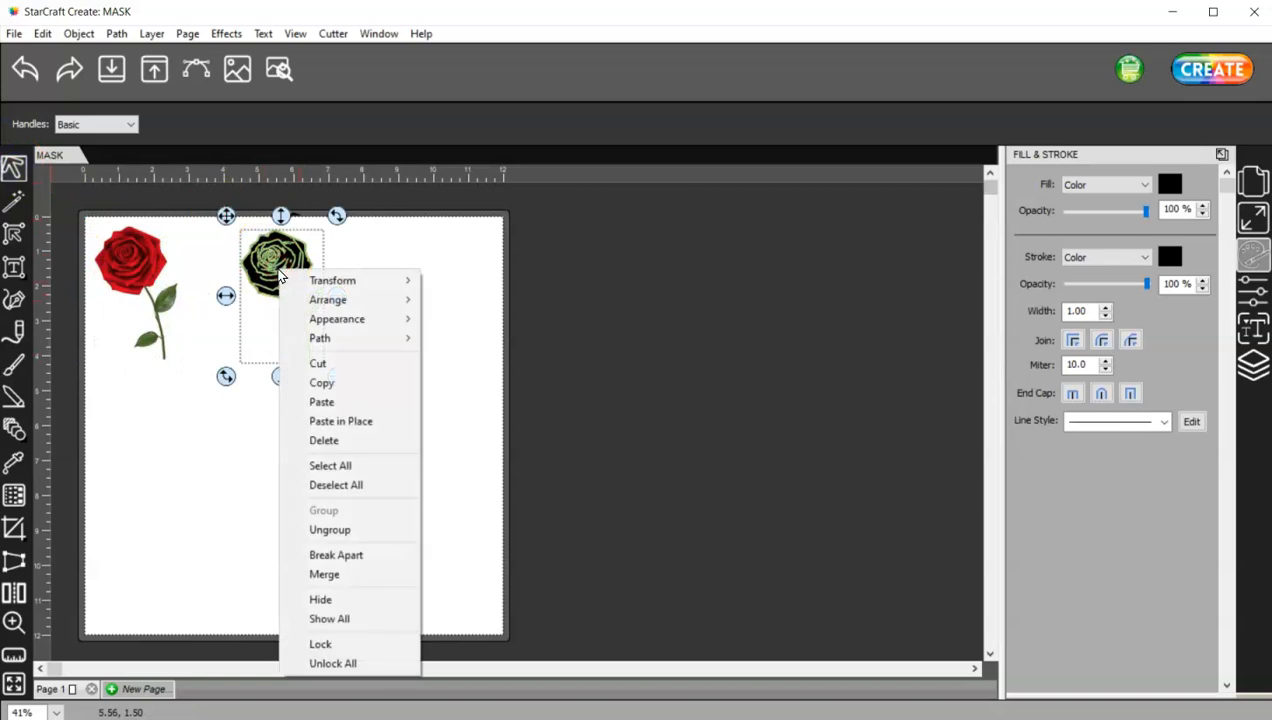
pyautogui.click(370, 529)
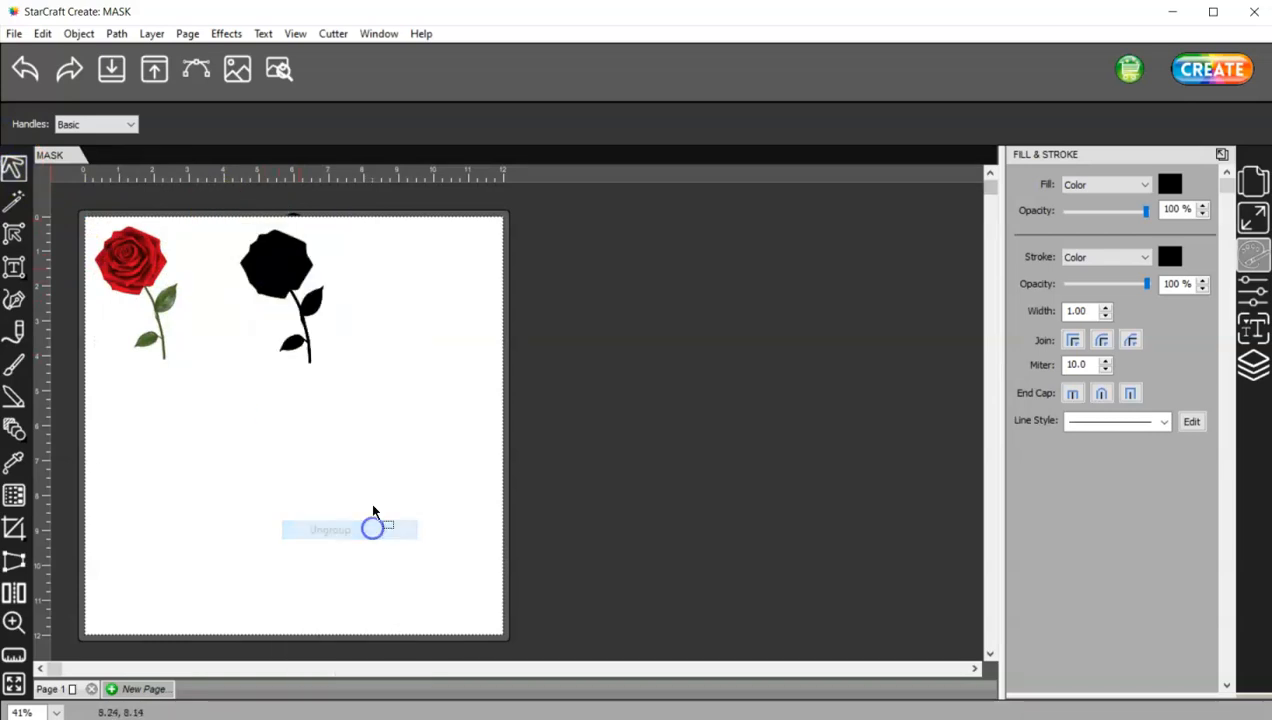
pyautogui.moveTo(281, 269); pyautogui.dragTo(361, 269)
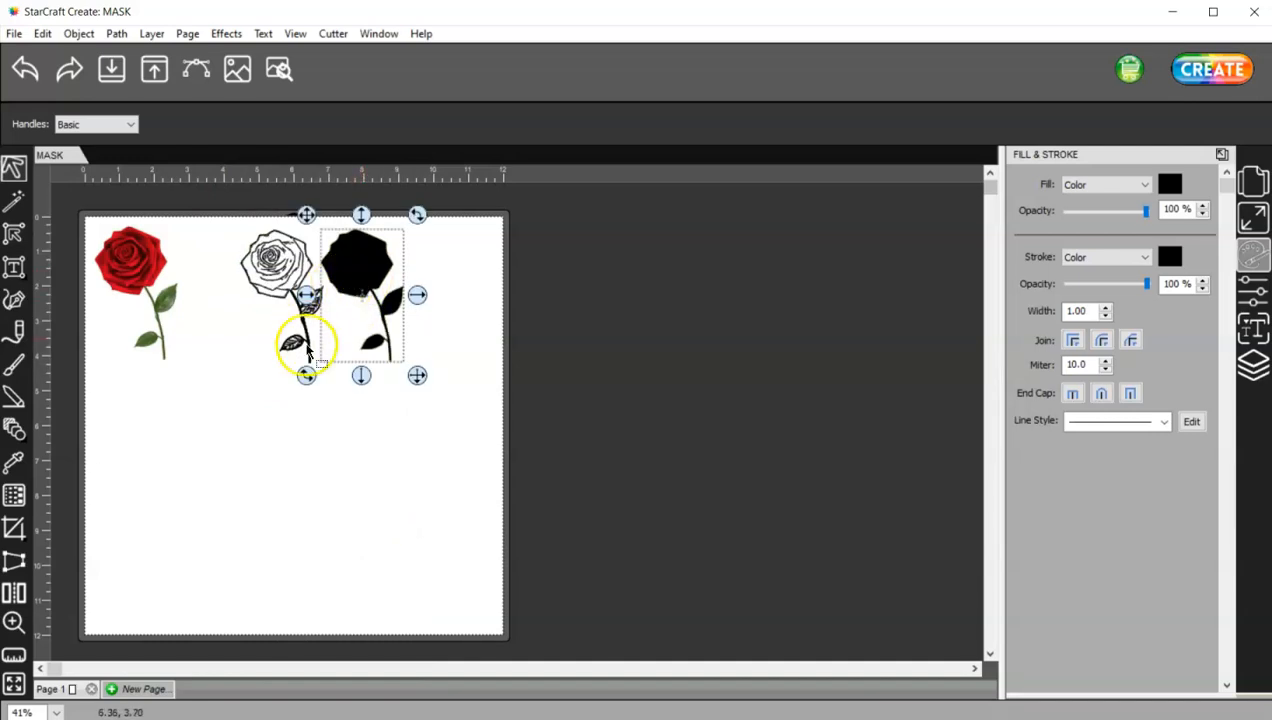
# Place the original red rose image over the black silhouette and bring it to the front.
pyautogui.click(14, 622)
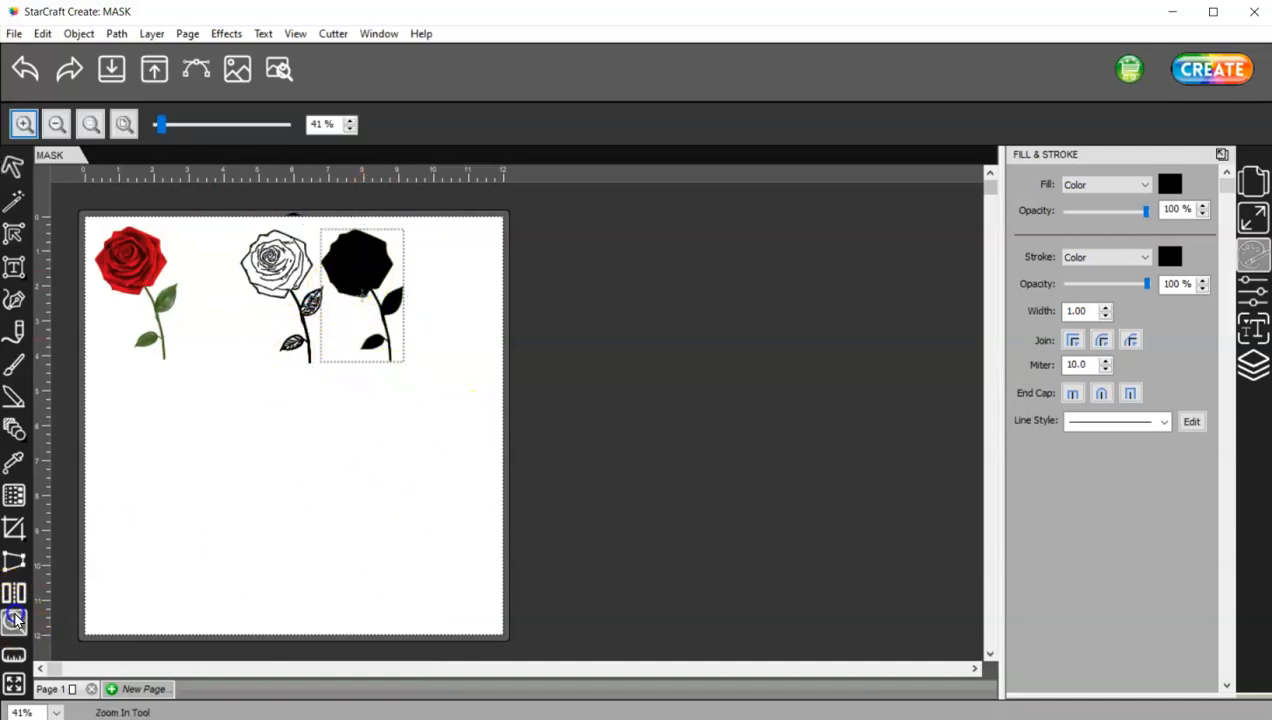
pyautogui.click(382, 327)
pyautogui.moveTo(383, 328); pyautogui.dragTo(216, 208)
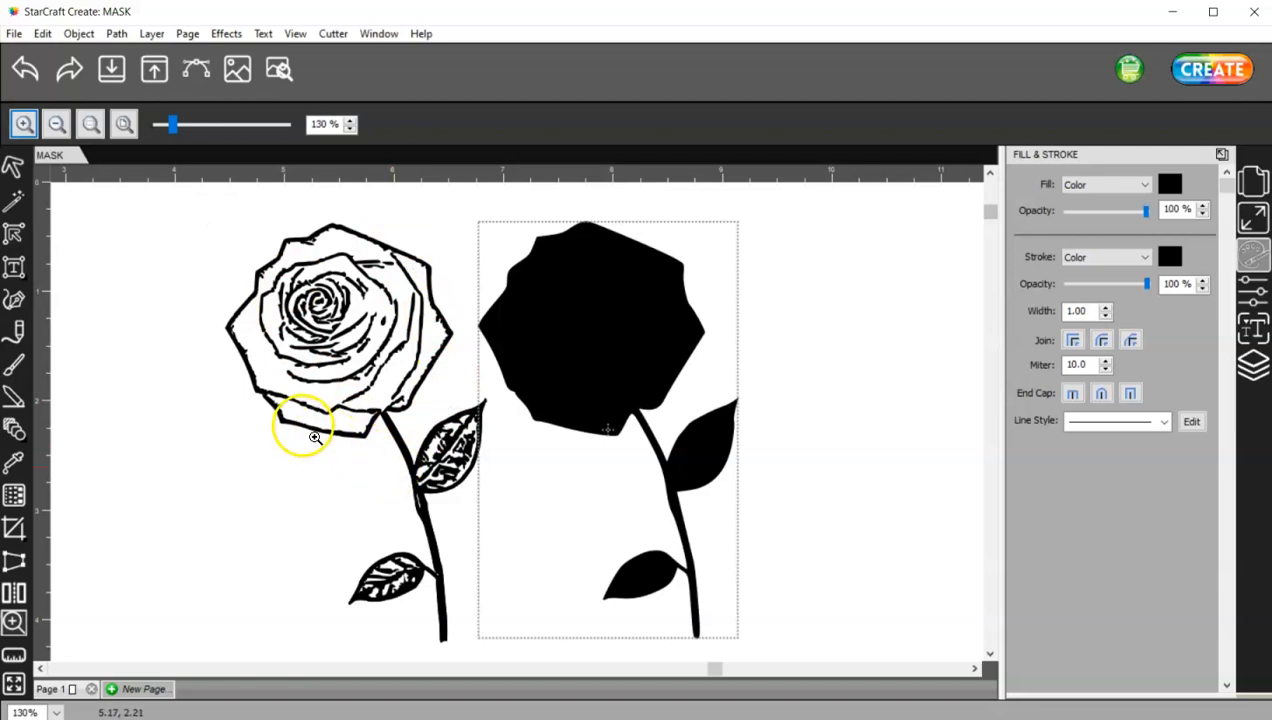
pyautogui.keyDown('alt'); pyautogui.scroll(-5, 320, 414); pyautogui.keyUp('alt')
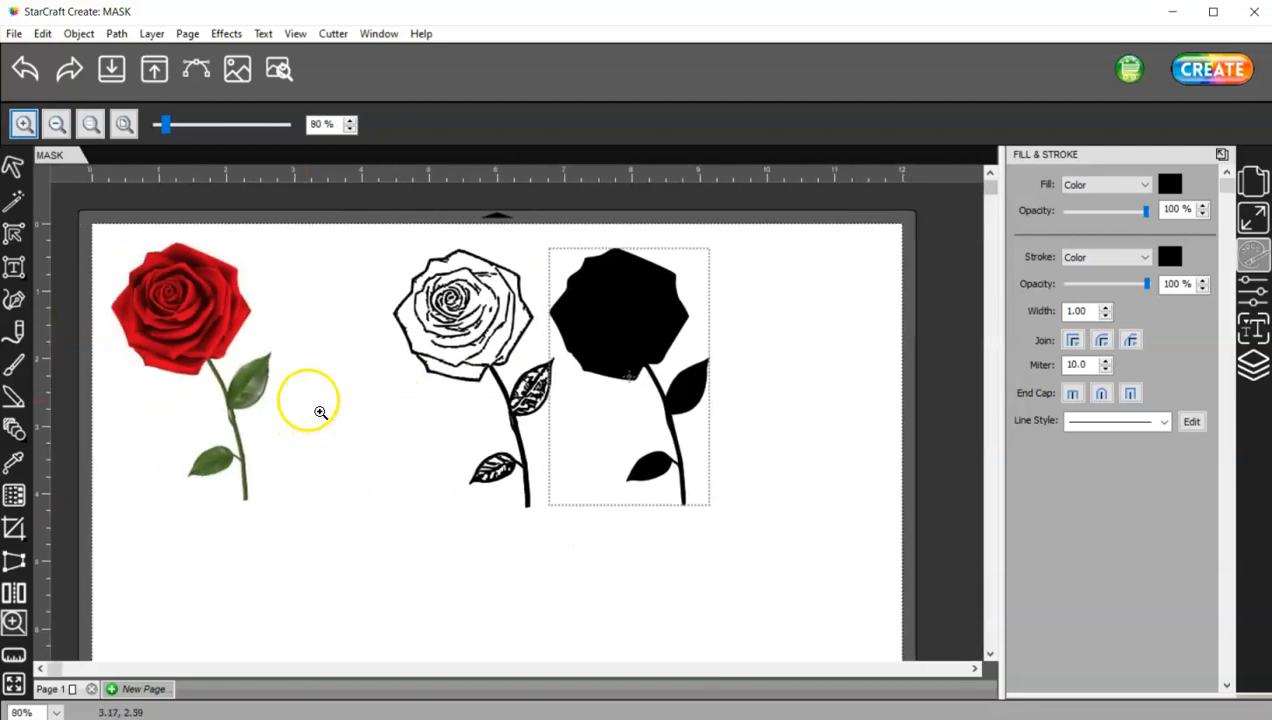
pyautogui.click(15, 170)
pyautogui.moveTo(213, 332); pyautogui.dragTo(628, 324)
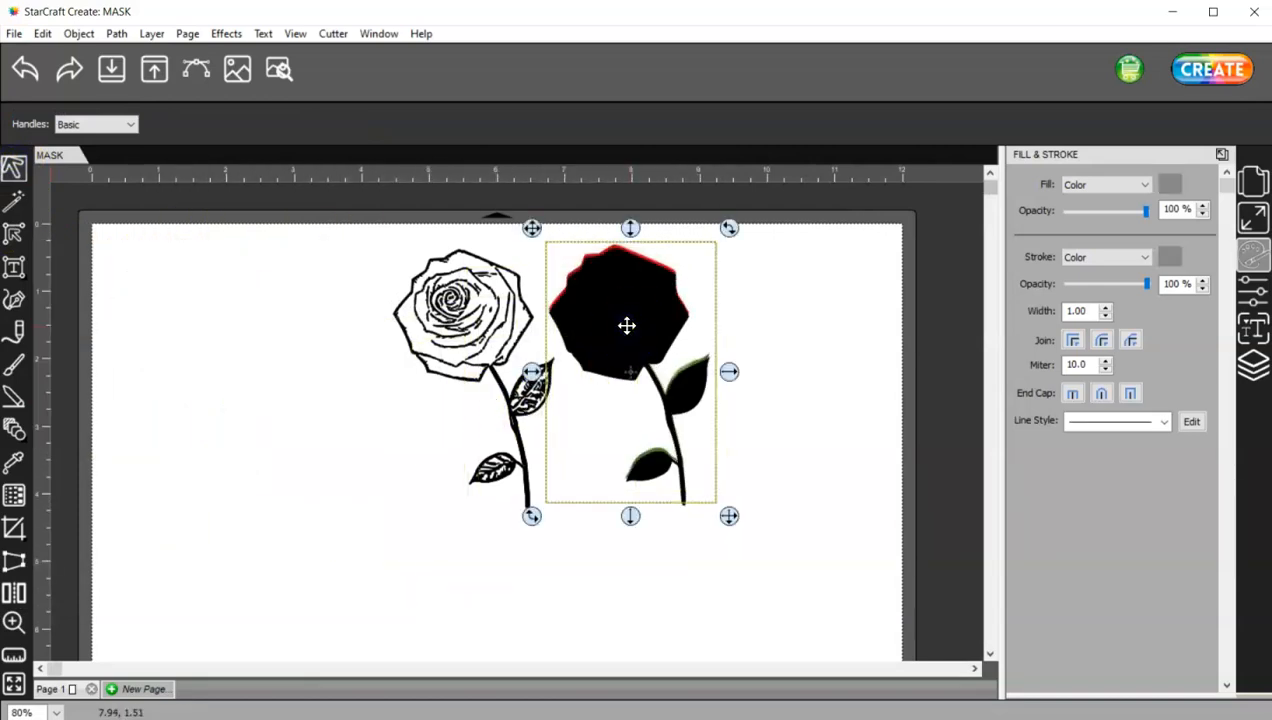
pyautogui.click(79, 33)
pyautogui.moveTo(86, 80)
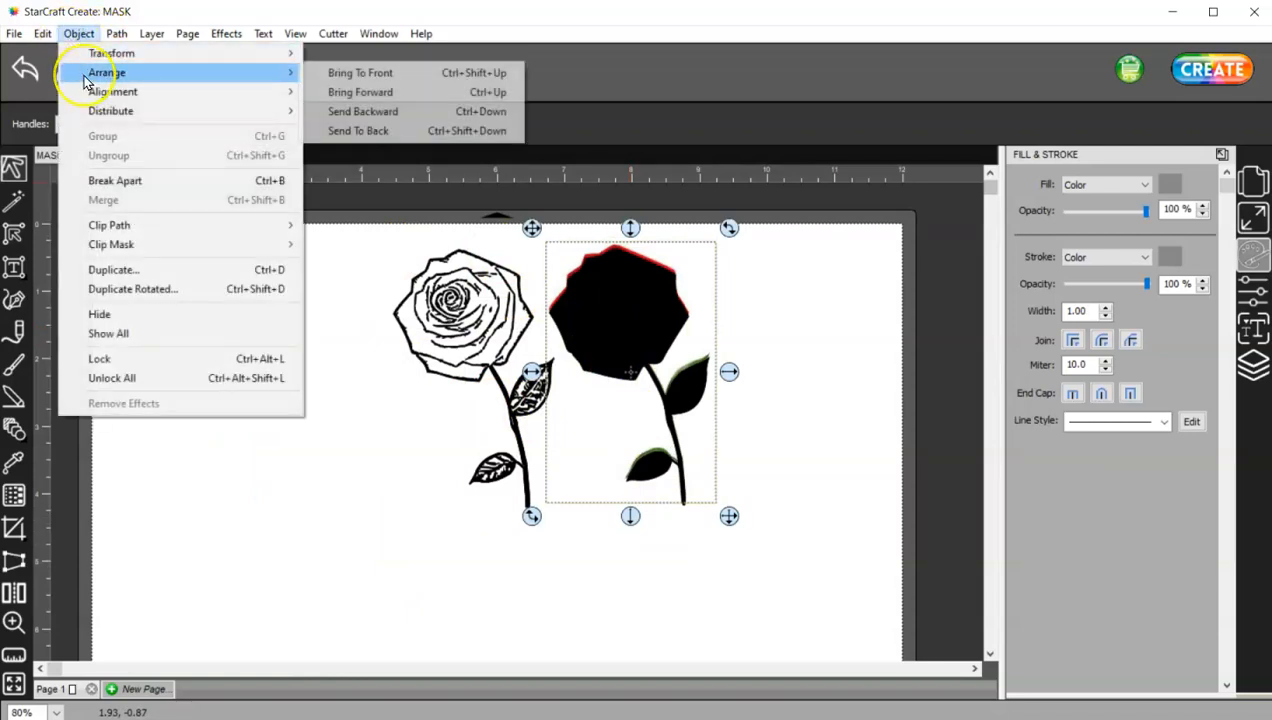
pyautogui.click(350, 72)
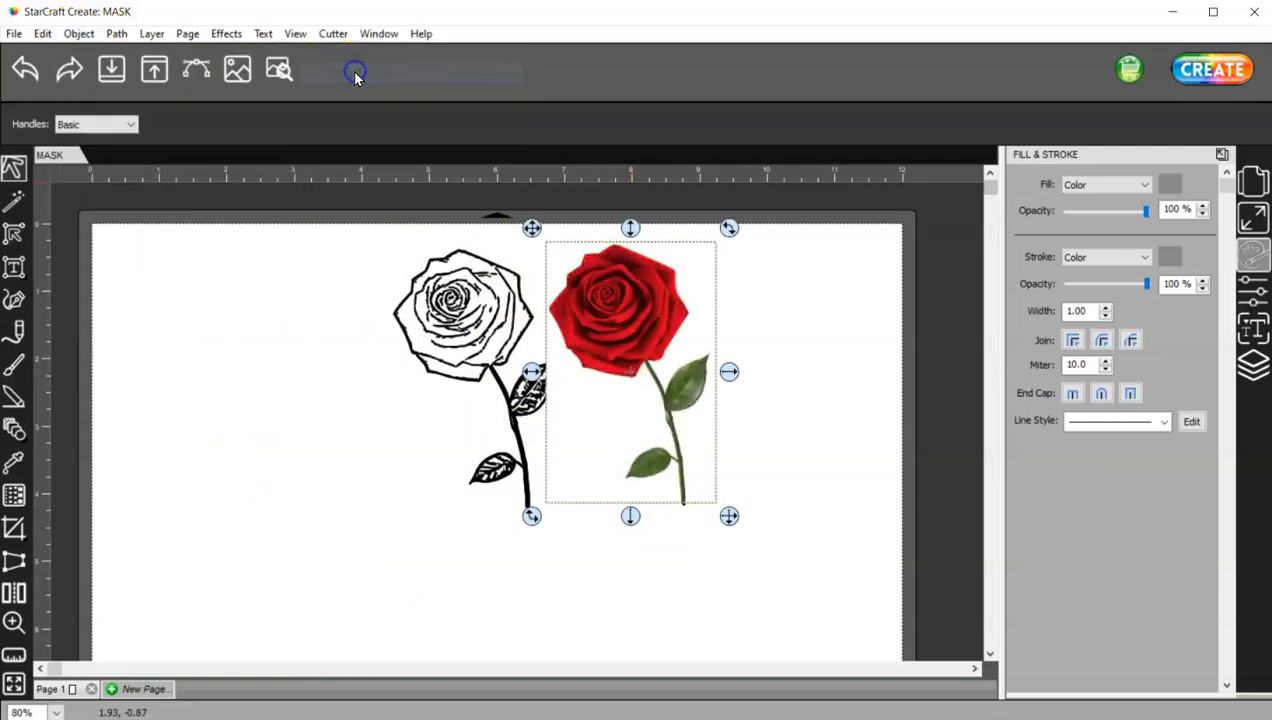
# Try to move the line-art rose away from the red rose by its stem, and undo the move.
pyautogui.click(613, 294)
pyautogui.click(463, 312)
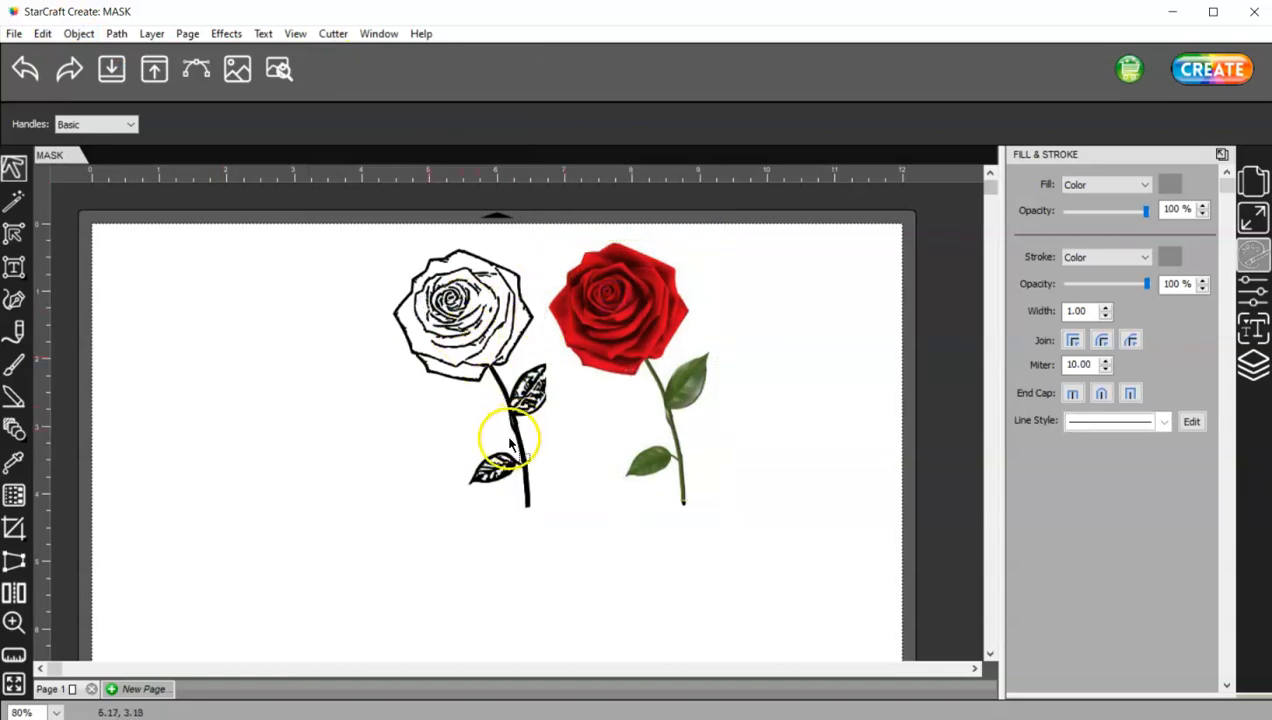
pyautogui.moveTo(512, 412); pyautogui.dragTo(430, 405)
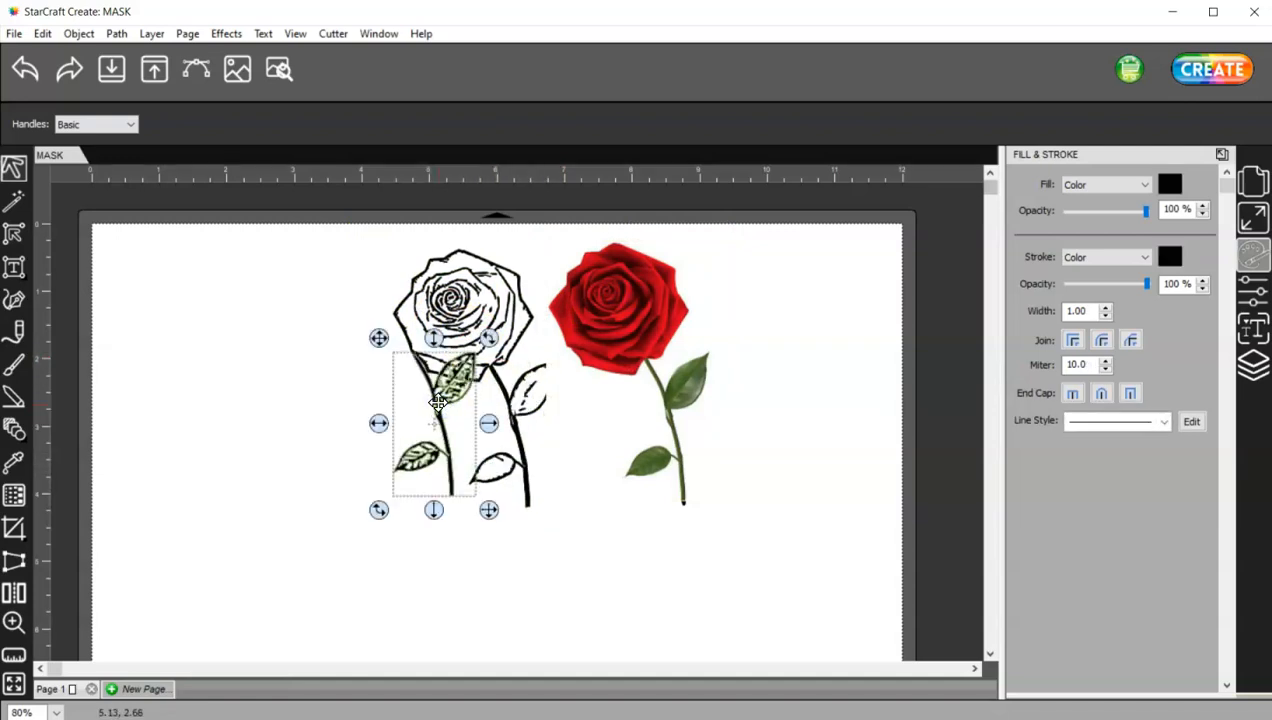
pyautogui.click(25, 68)
# Group all pieces of the line-art rose and move the group to the upper-left corner of the page.
pyautogui.moveTo(637, 576); pyautogui.dragTo(338, 232)
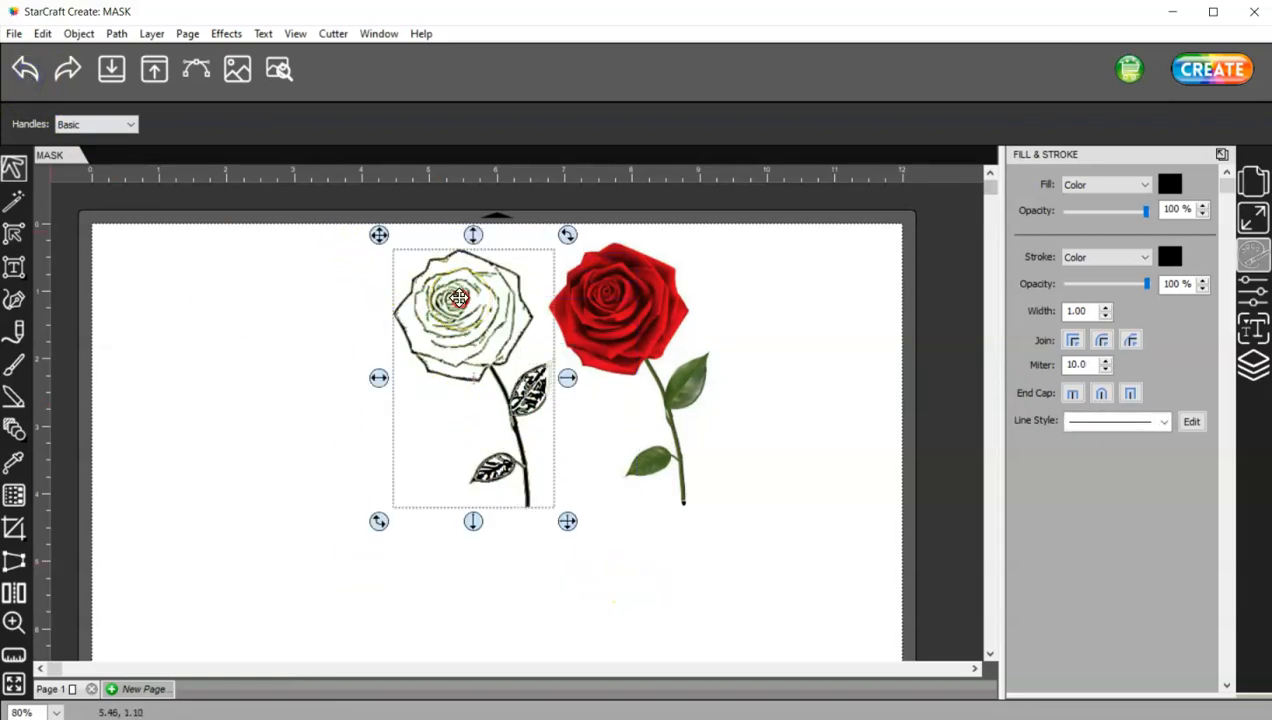
pyautogui.rightClick(445, 302)
pyautogui.click(511, 540)
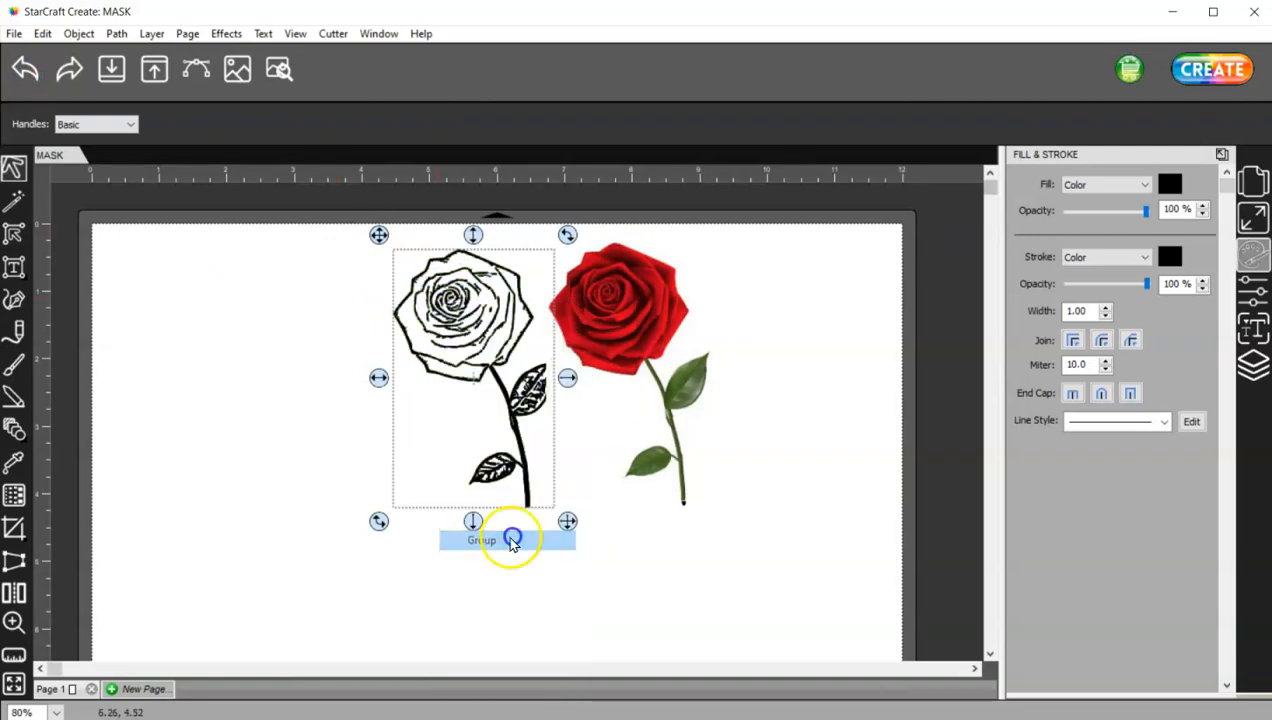
pyautogui.moveTo(473, 316); pyautogui.dragTo(210, 306)
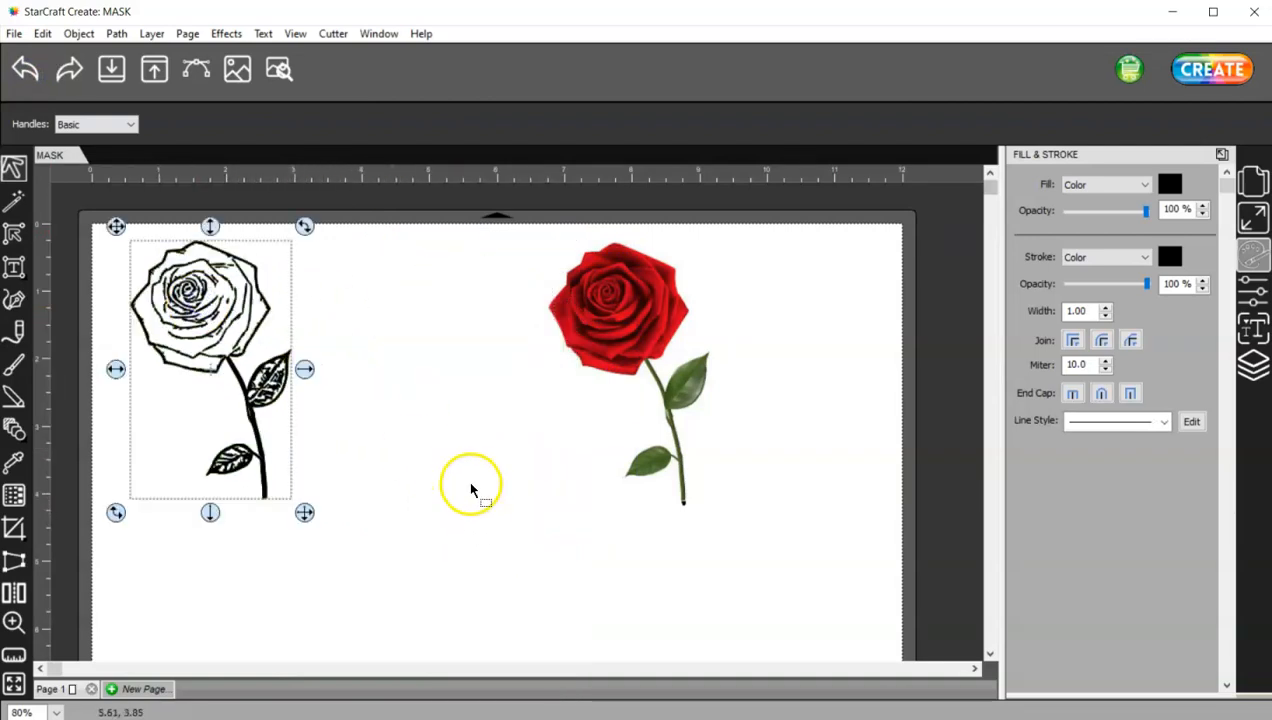
# Move the red rose together with its silhouette next to the line-art rose, and check the cut lines in the cut preview.
pyautogui.moveTo(797, 548); pyautogui.dragTo(524, 246)
pyautogui.moveTo(613, 306)
pyautogui.mouseDown()
pyautogui.moveTo(361, 315)
pyautogui.moveTo(388, 306)
pyautogui.mouseUp()
pyautogui.click(278, 72)
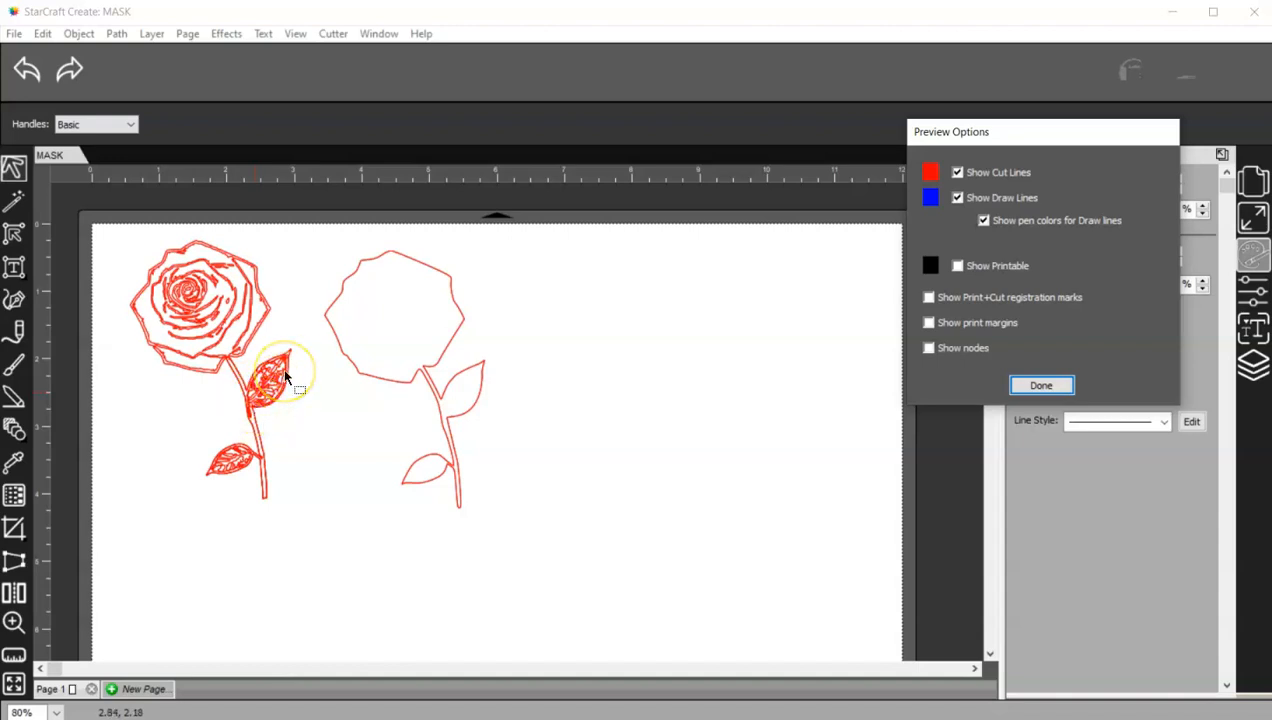
pyautogui.click(1027, 386)
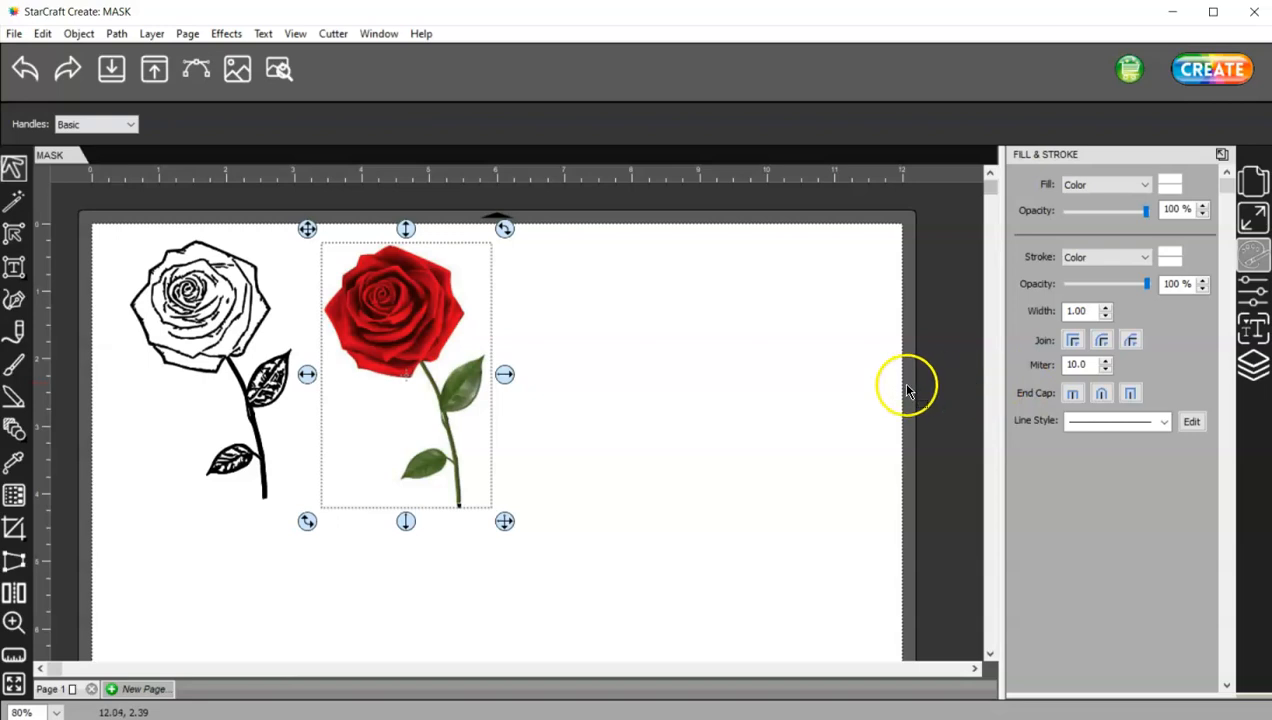